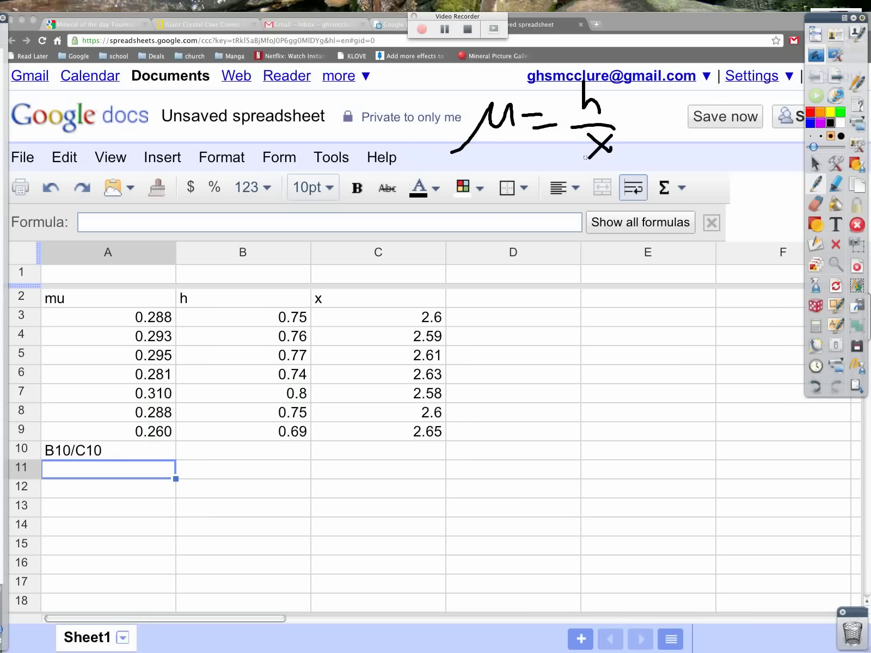
Draw a right triangle over the spreadsheet header and label its base x and its vertical side h
mouse_move(278, 154)
mouse_down()
mouse_move(395, 165)
mouse_move(261, 185)
mouse_move(281, 148)
mouse_up()
drag(307, 190, 341, 209)
drag(332, 184, 313, 220)
mouse_move(401, 122)
mouse_down()
mouse_move(403, 152)
mouse_move(419, 146)
mouse_up()
Handwrite the equation tan θ = h/x above the triangle's sloping side
mouse_move(206, 87)
mouse_down()
mouse_move(201, 132)
mouse_move(249, 112)
mouse_move(260, 91)
mouse_move(275, 100)
mouse_up()
drag(284, 97, 300, 94)
drag(288, 106, 306, 103)
drag(314, 54, 314, 77)
drag(315, 72, 342, 82)
drag(320, 90, 339, 110)
drag(337, 89, 322, 111)
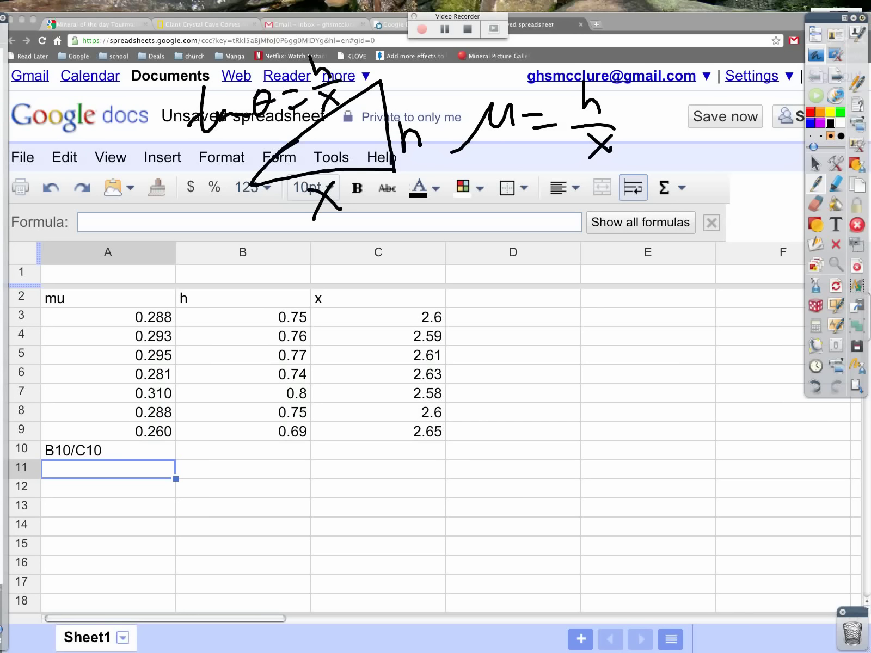
Handwrite the equation μ = tan θ beside the triangle's acute corner
mouse_move(54, 231)
mouse_down()
mouse_move(93, 182)
mouse_move(118, 180)
mouse_up()
drag(111, 211, 135, 186)
mouse_move(159, 157)
mouse_down()
mouse_move(152, 197)
mouse_move(174, 162)
mouse_up()
mouse_move(167, 185)
mouse_down()
mouse_move(199, 175)
mouse_move(213, 151)
mouse_up()
drag(207, 164, 219, 159)
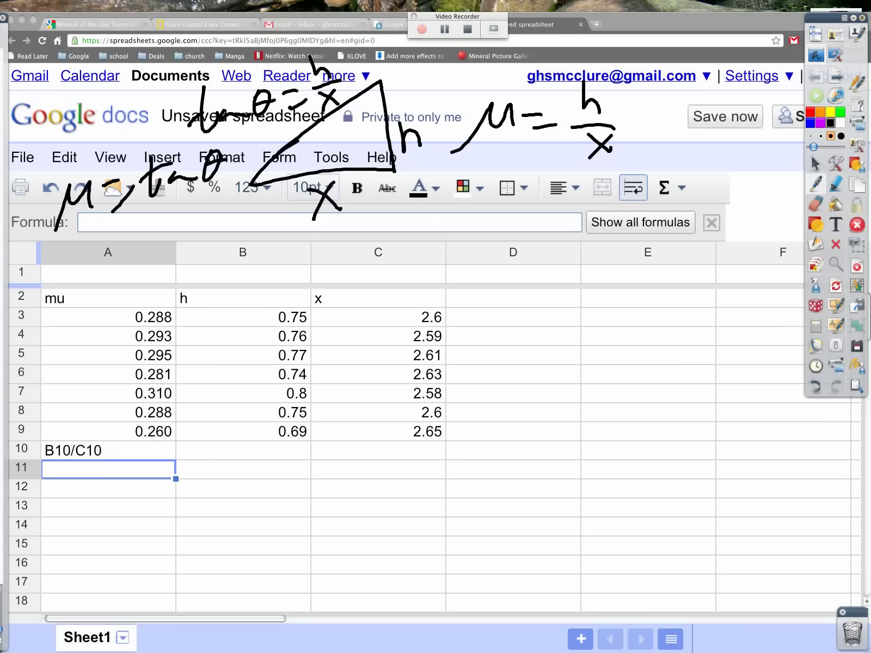
Handwrite the equation μ = mh/mB below the μ = h/x equation and return to the selection tool
mouse_move(619, 232)
mouse_down()
mouse_move(632, 184)
mouse_move(680, 173)
mouse_move(687, 190)
mouse_move(725, 158)
mouse_move(737, 173)
mouse_up()
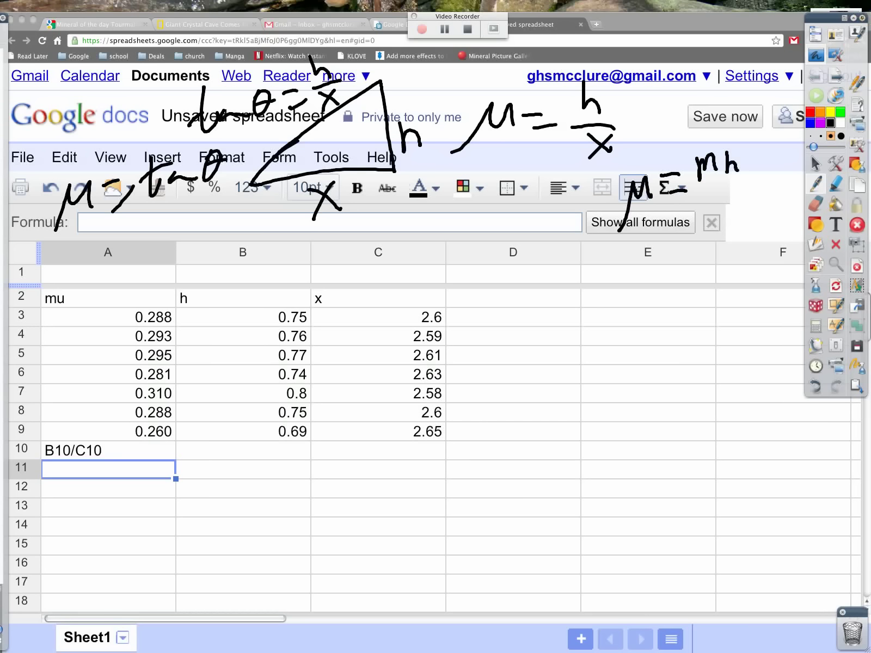
drag(688, 195, 759, 177)
drag(704, 204, 747, 239)
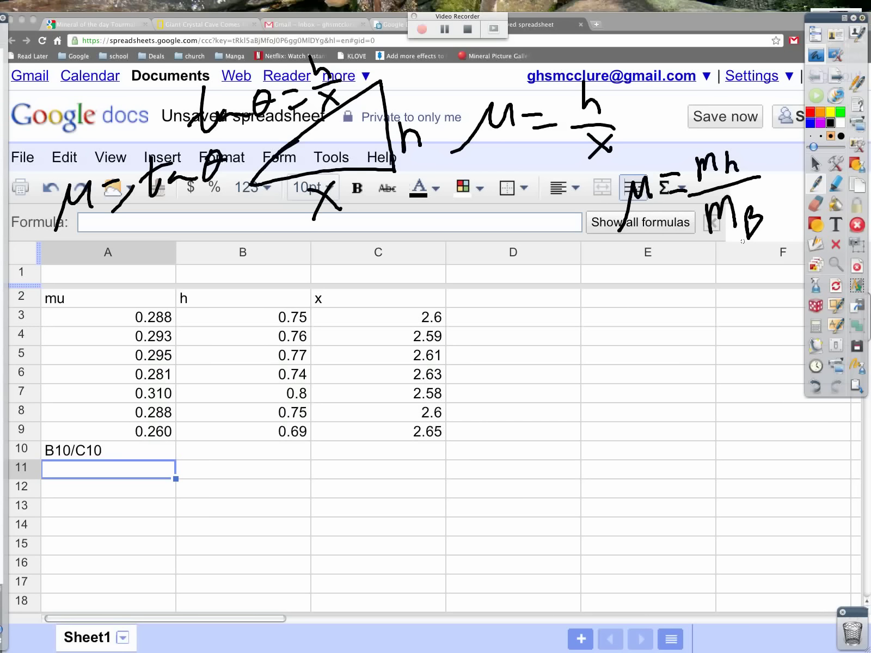
click(815, 164)
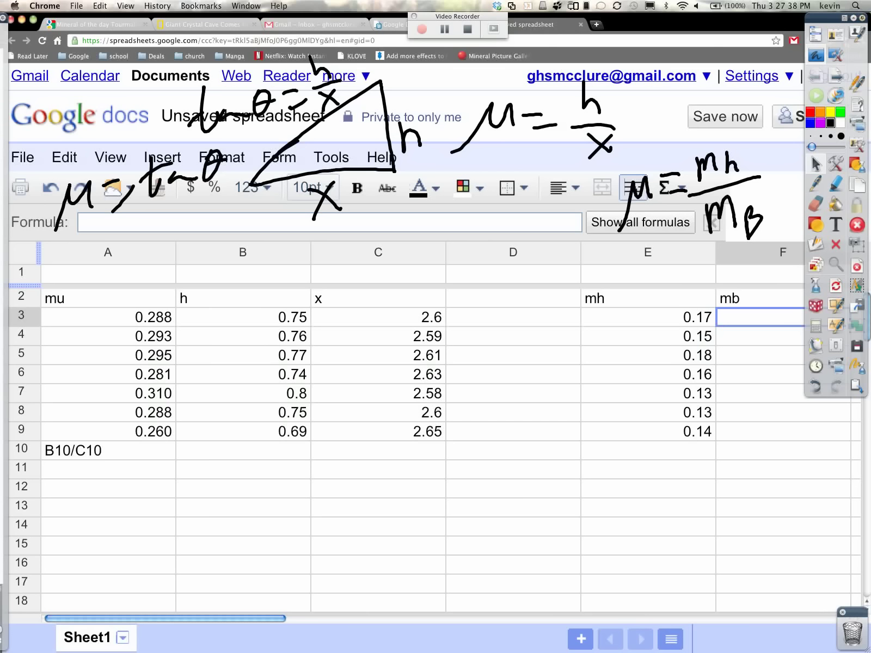
Enter the mb values 0.51, 0.53, 0.55, 0.55, 0.56, 0.5 and 0.49 in F3 to F9 and narrow columns B to F
text(.51)
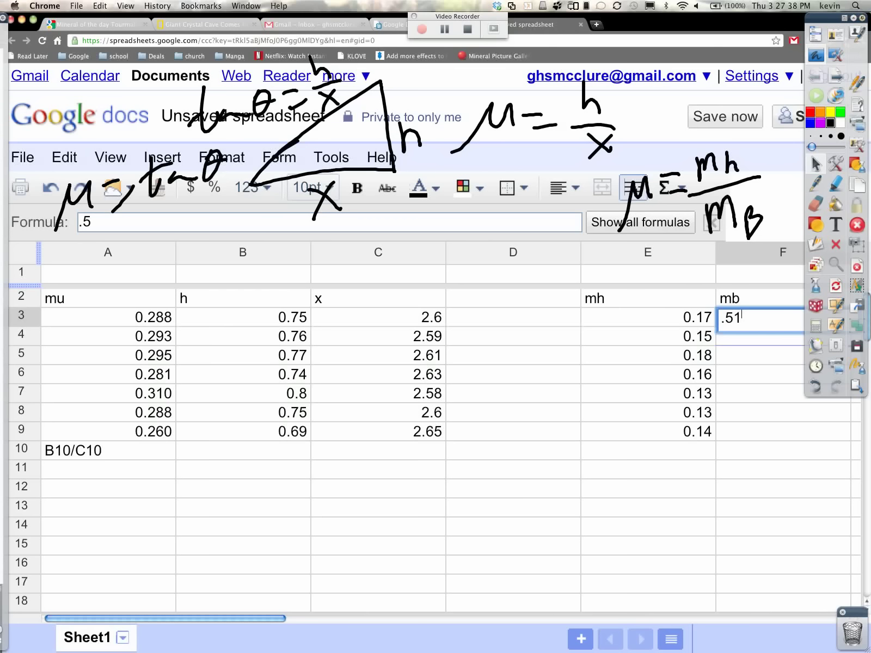
text(.56)
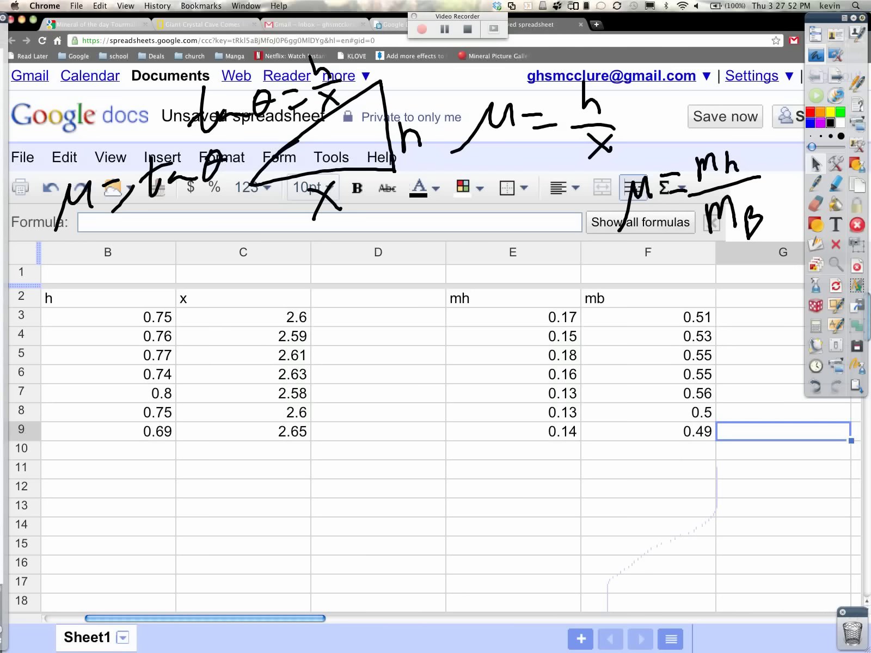
drag(445, 252, 370, 252)
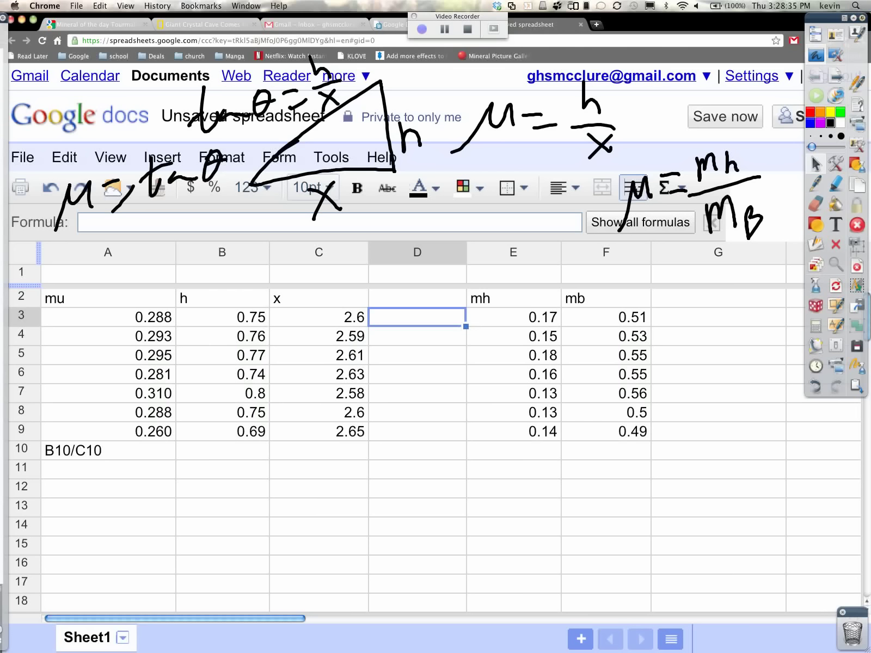
Calculate mh divided by mb in D3 with the formula =e3/f3
key(Return)
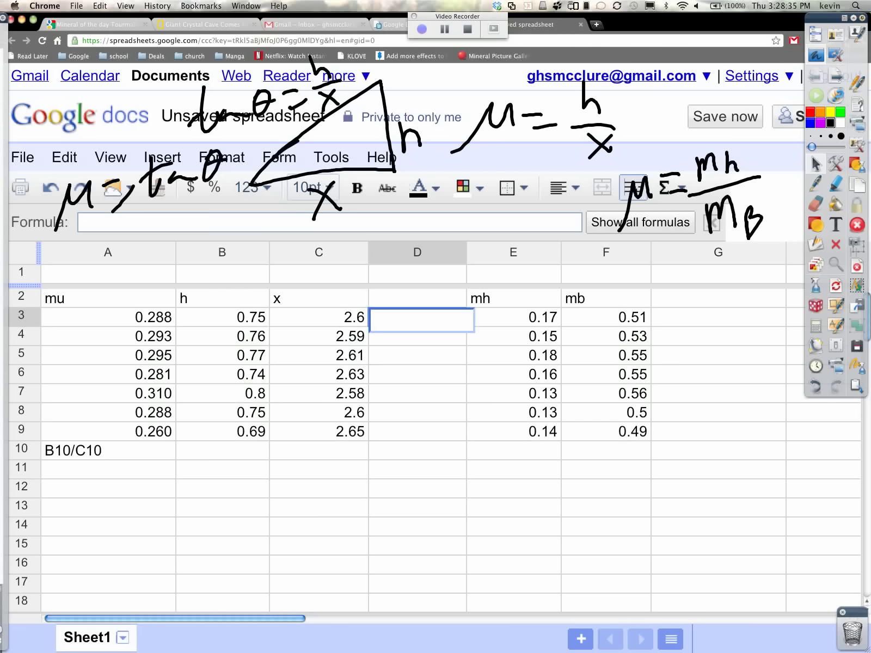
text(=e)
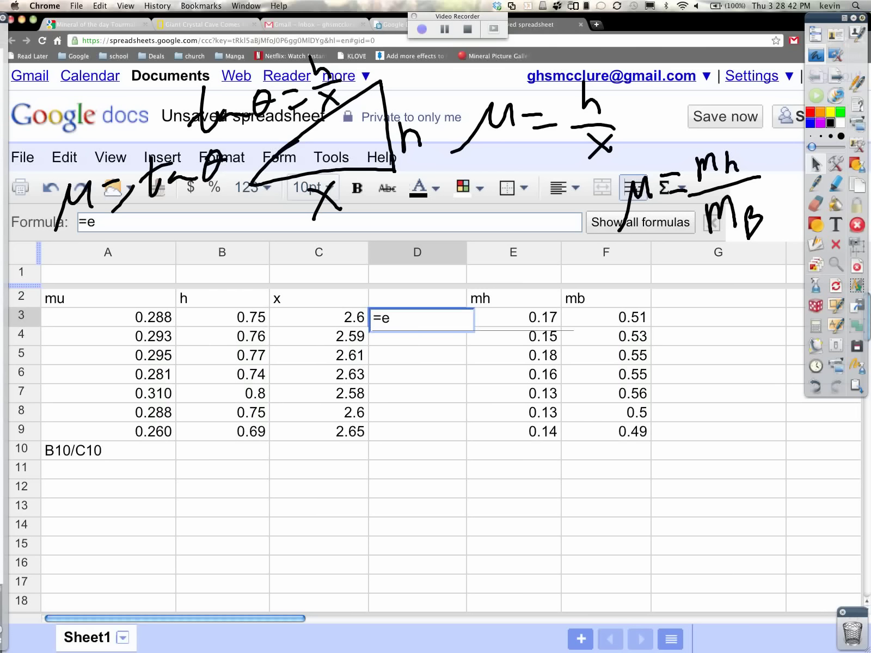
text(3)
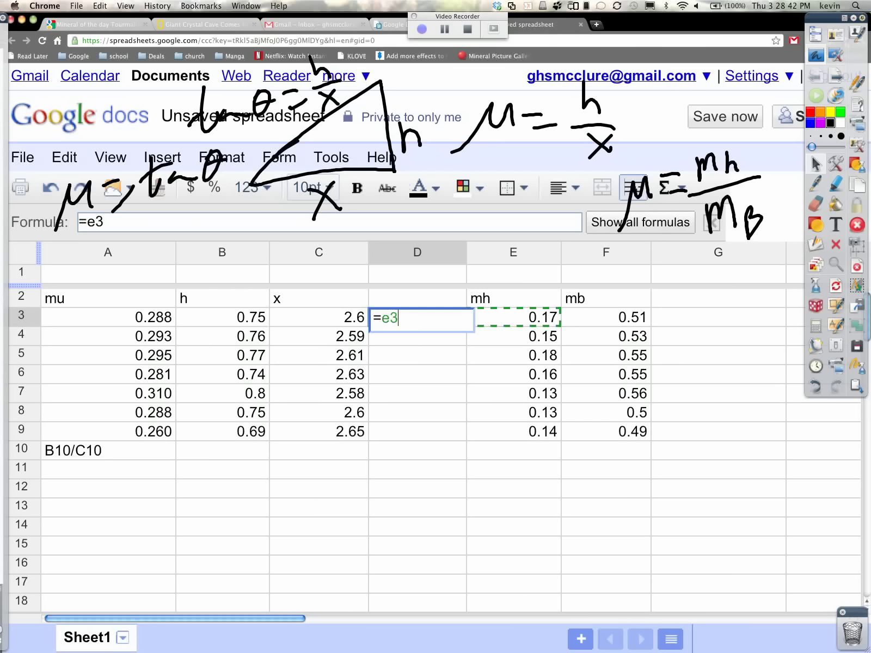
text(/)
text(f3)
key(Return)
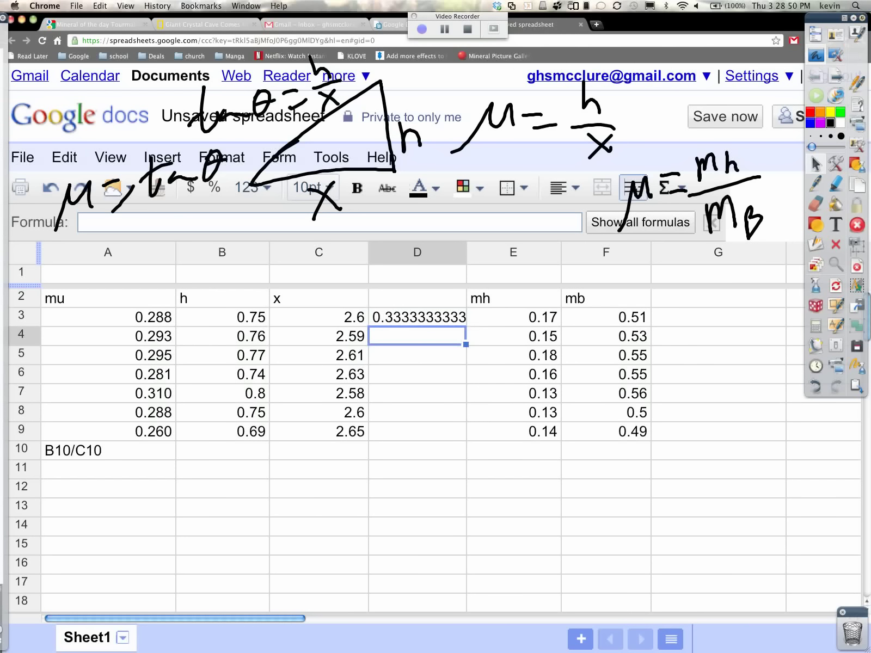
Format D3 to three decimals and fill its formula down through D9
click(418, 316)
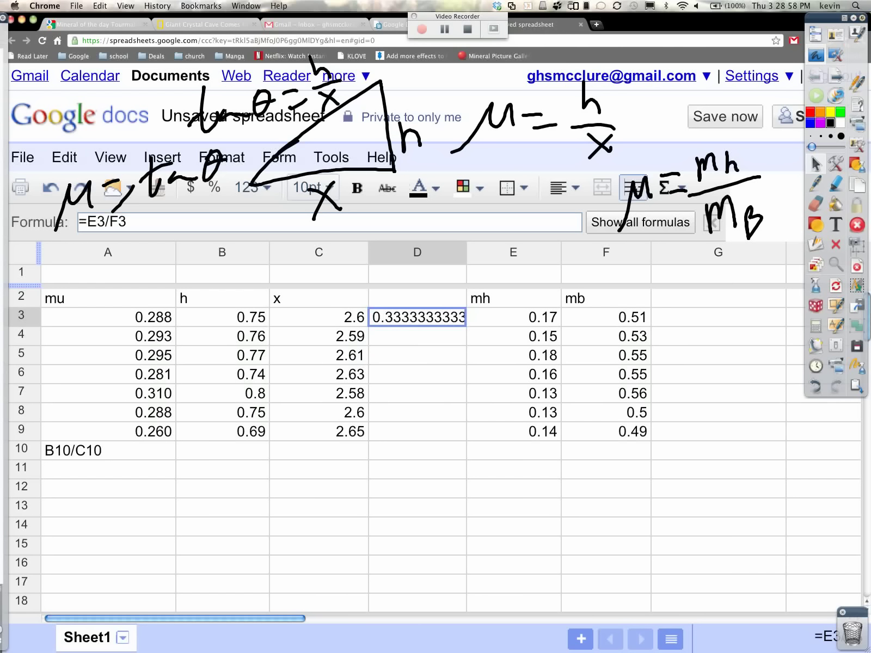
key(Return)
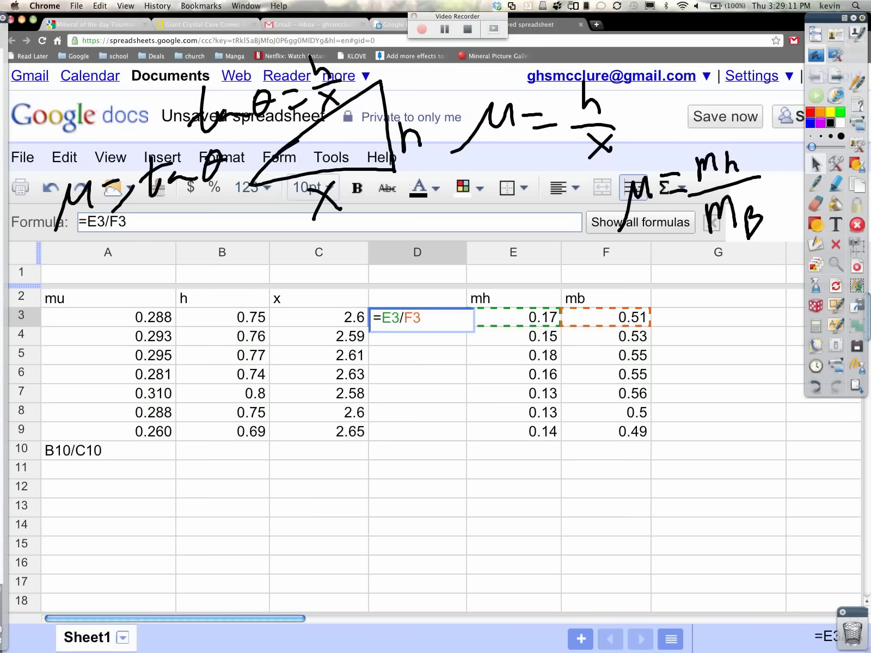
key(Return)
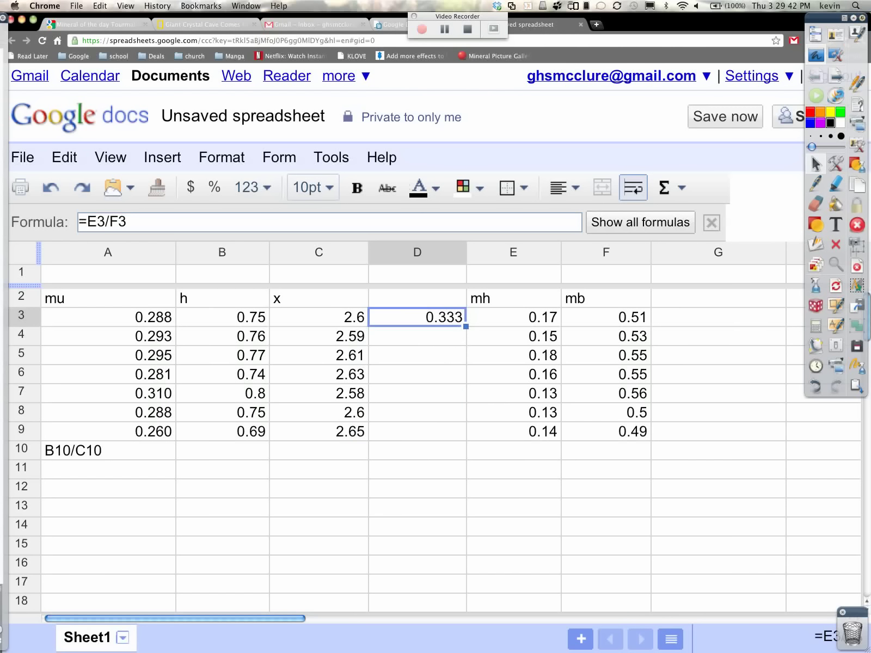
drag(466, 325, 465, 438)
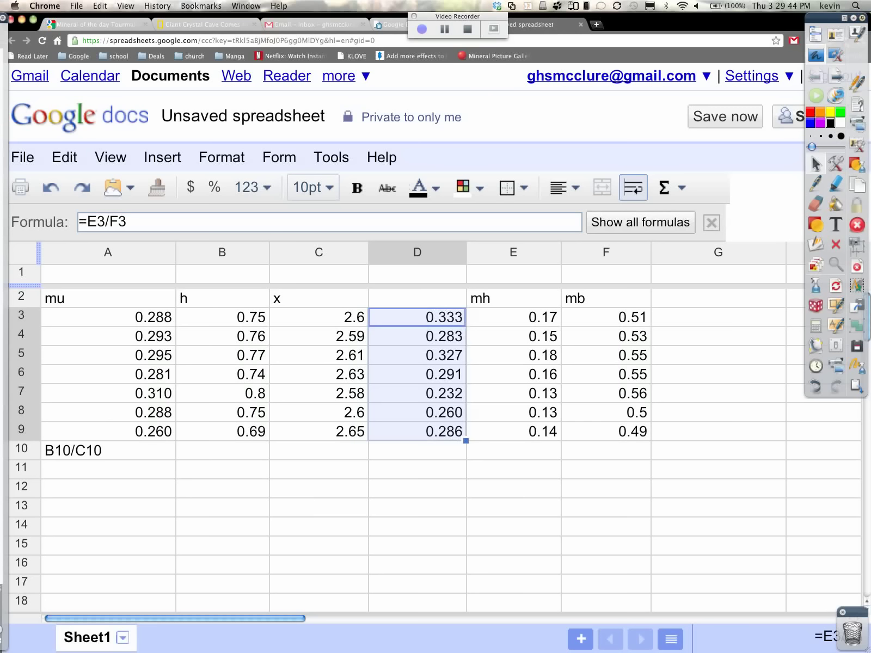
Enter the plain-text note b10/c10 in A1 above the mu column
click(108, 450)
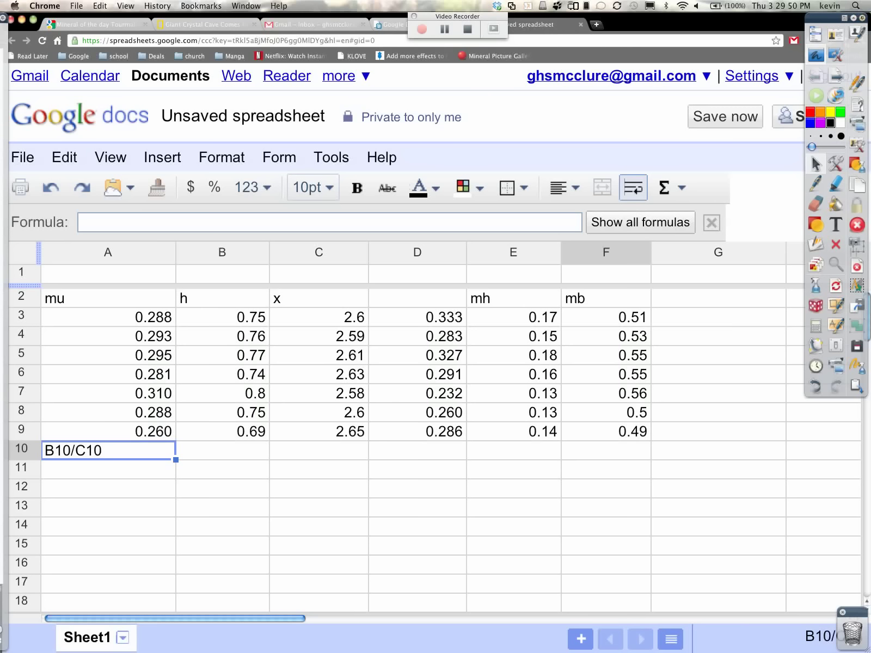
click(108, 274)
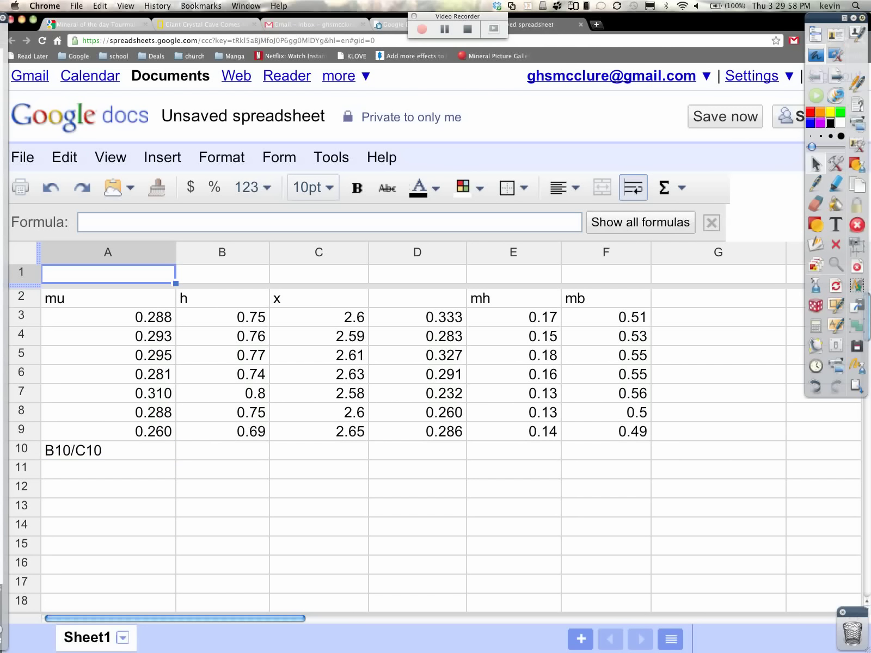
text(b10/c10)
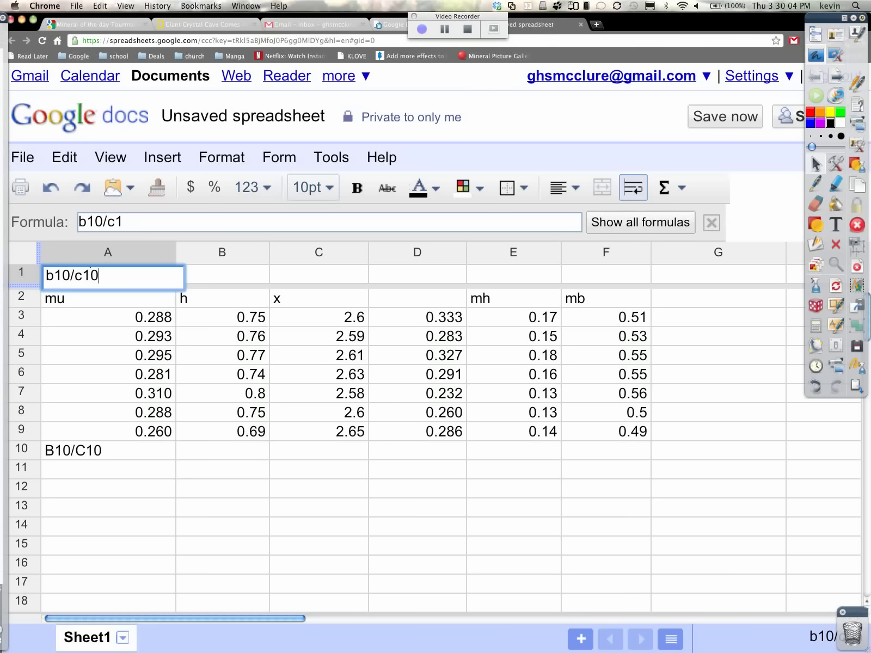
Enter the plain-text note e3/f3 in D1 above the second column of ratios
click(417, 274)
text(e10/f10)
key(BackSpace)
key(BackSpace)
key(BackSpace)
key(BackSpace)
key(BackSpace)
key(BackSpace)
text(3)
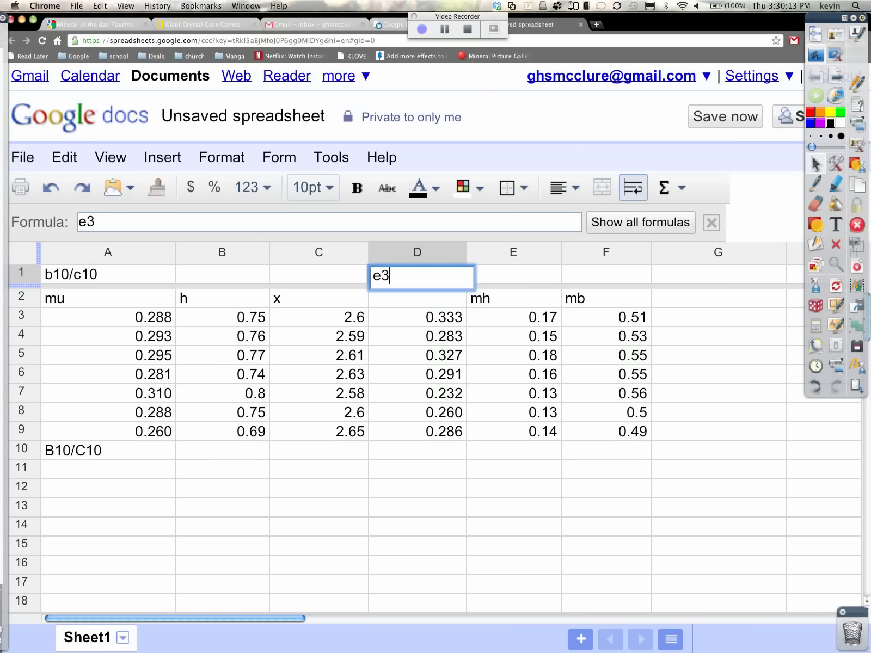
text(/f)
text(3)
key(Return)
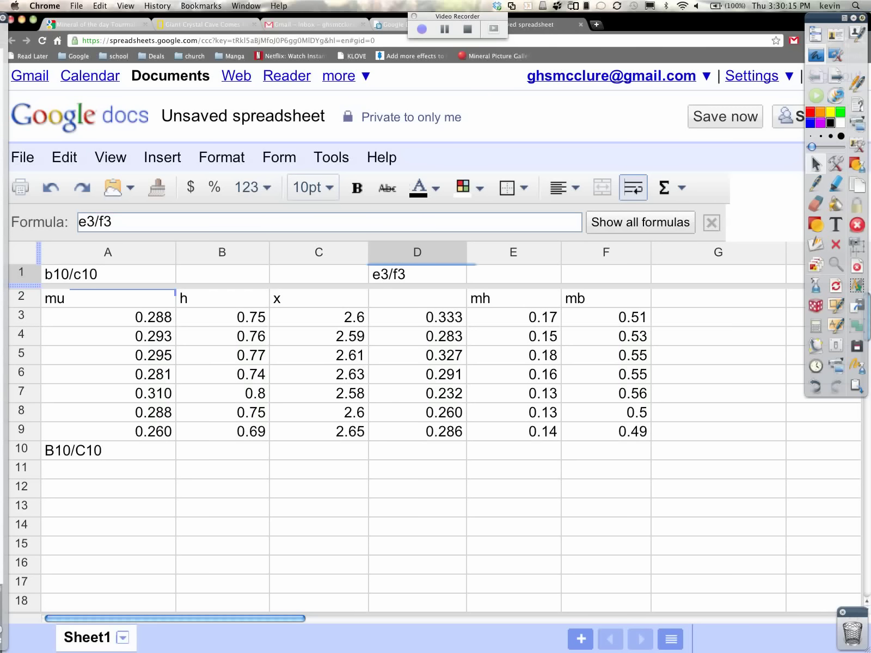
Replace the text in A10 with an AVERAGE formula over the mu values A3:A9
key(Escape)
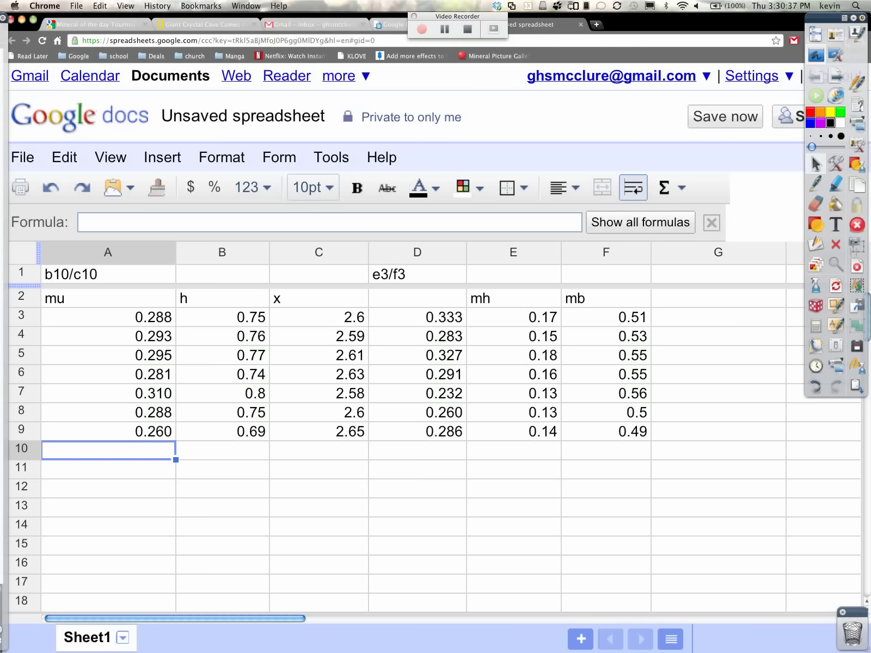
text(=)
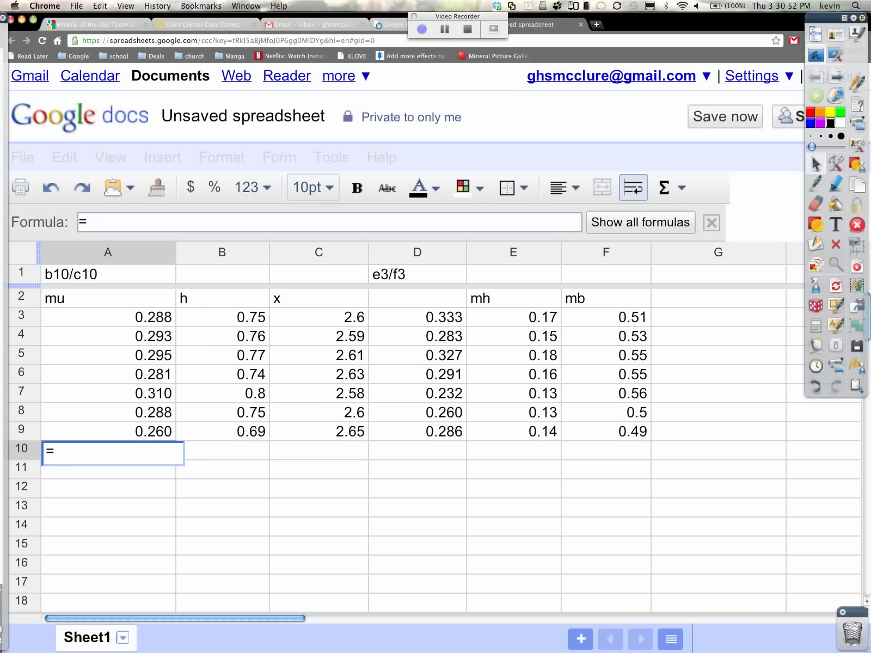
text(avg)
key(BackSpace)
key(BackSpace)
text(verage()
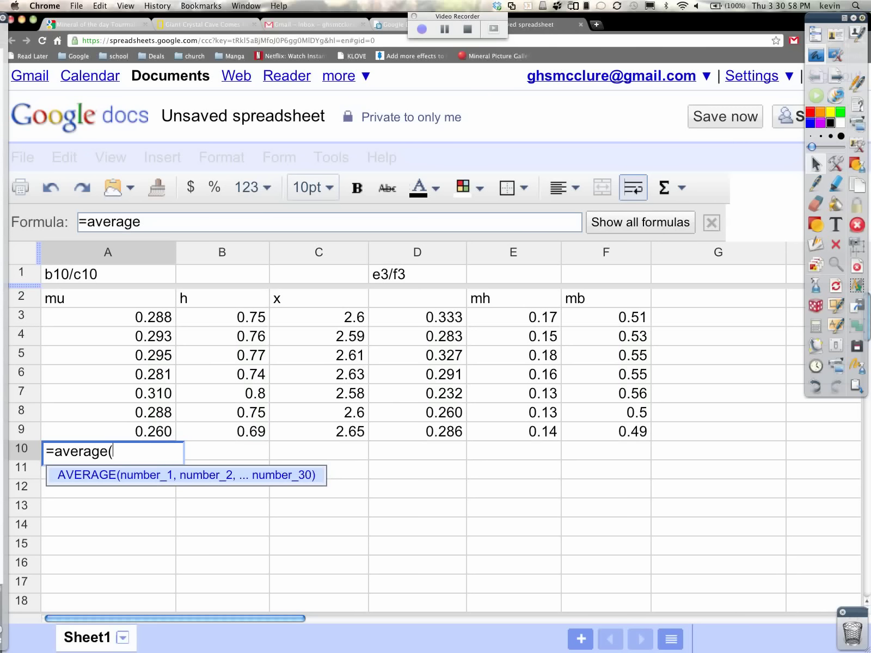
key(Up)
key(shift+Up)
key(shift+Up)
key(shift+Up)
key(shift+Up)
key(shift+Up)
key(shift+Up)
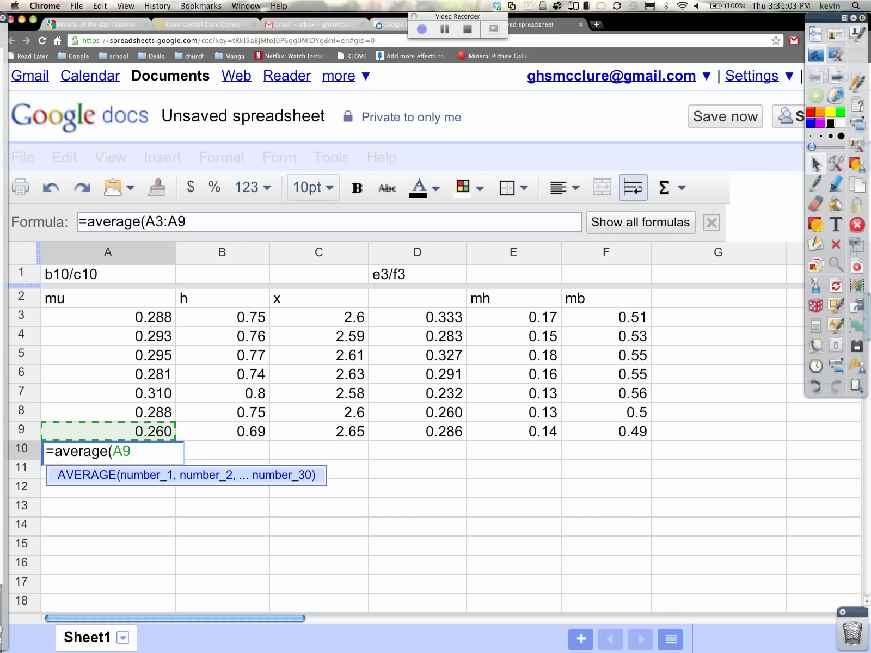
key(shift+Up)
key(shift+Up)
key(shift+Up)
key(shift+Up)
key(shift+Up)
key(shift+Up)
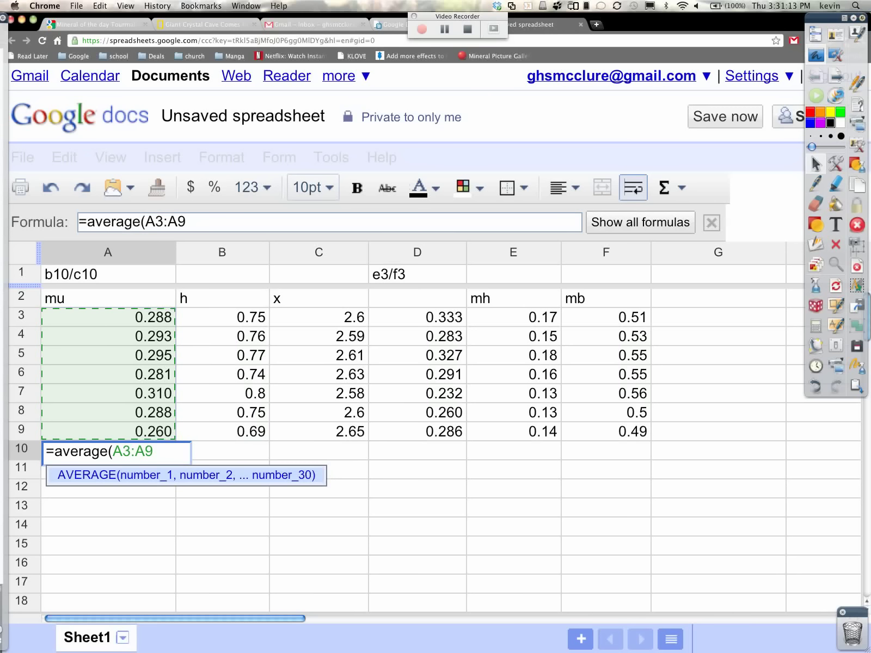
click(222, 469)
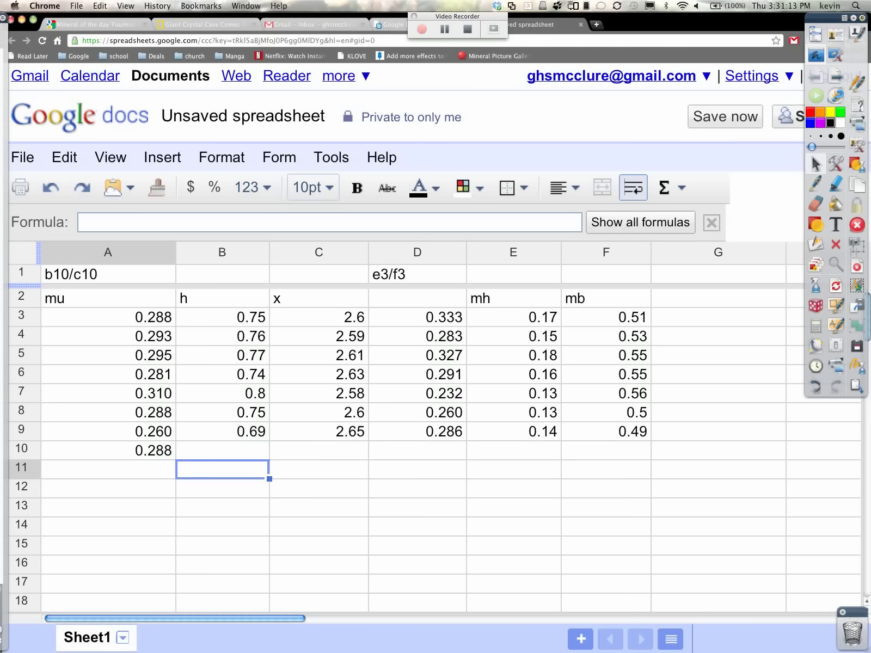
Show the formula average(A3:A9) as plain text in B10, without the equals sign
click(190, 452)
text(=average(B3:B9))
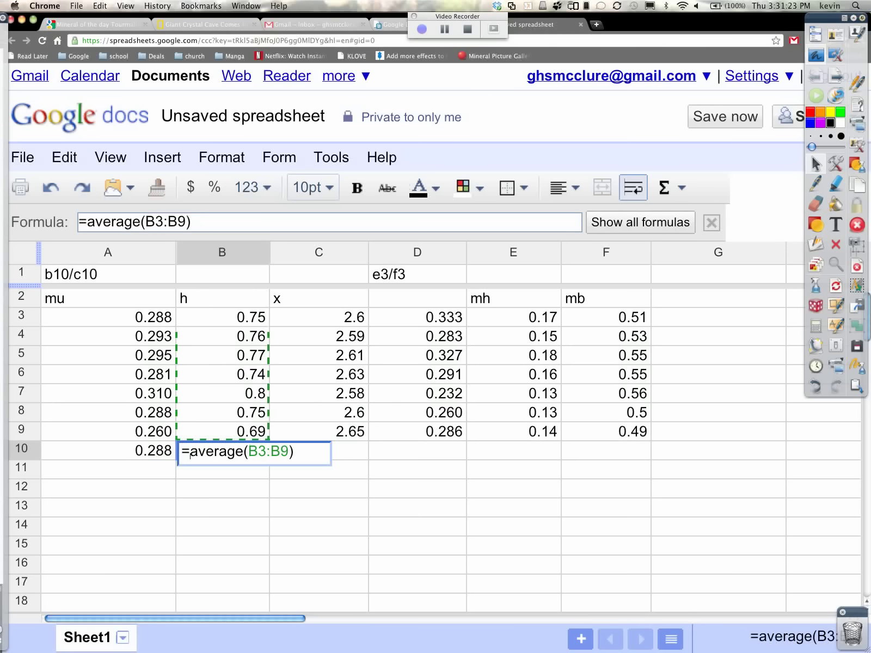
key(BackSpace)
click(240, 452)
key(BackSpace)
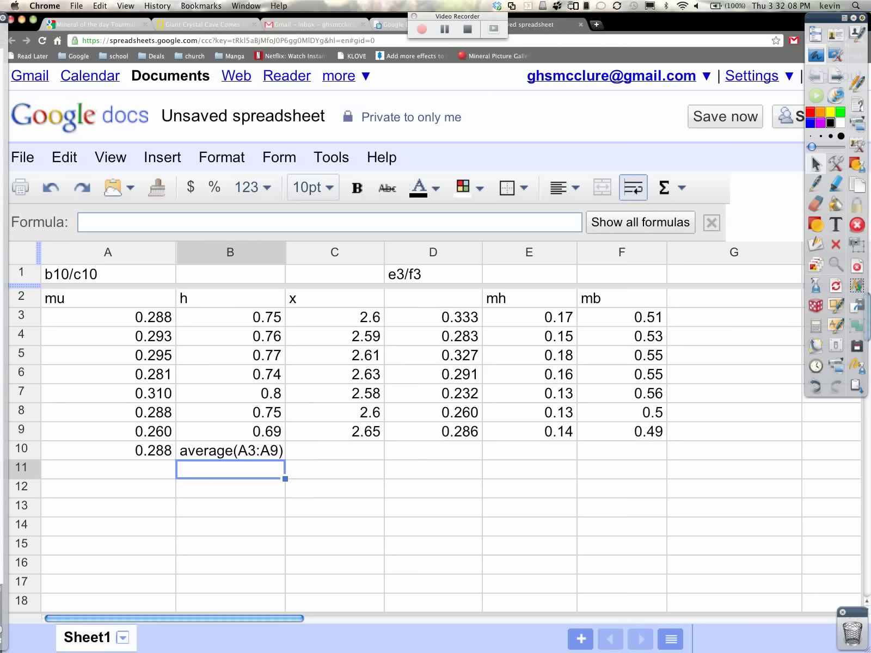
Calculate the standard deviation in A11 with =stdev(A3:A10), formatted to three decimals
click(108, 469)
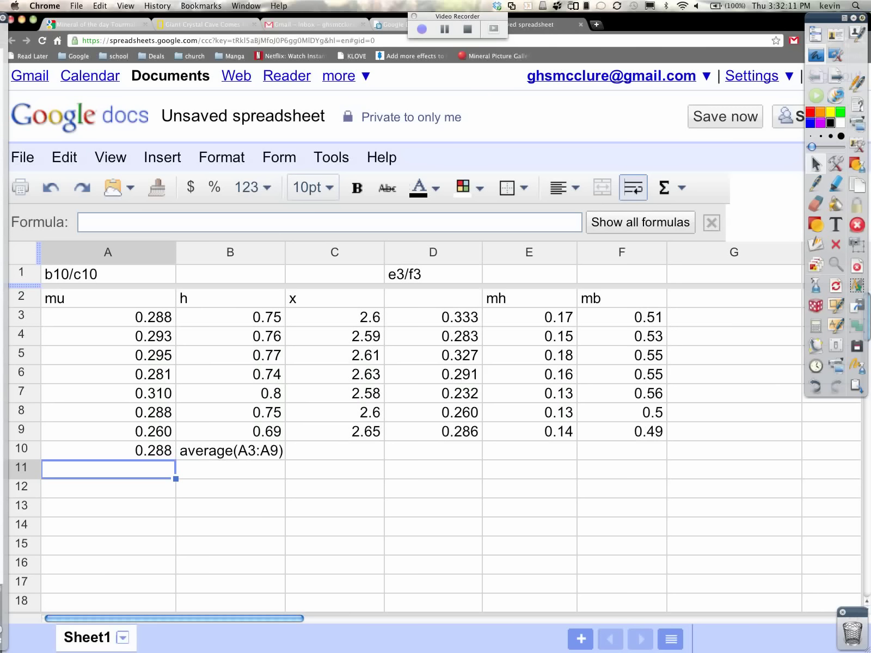
text(=stdev()
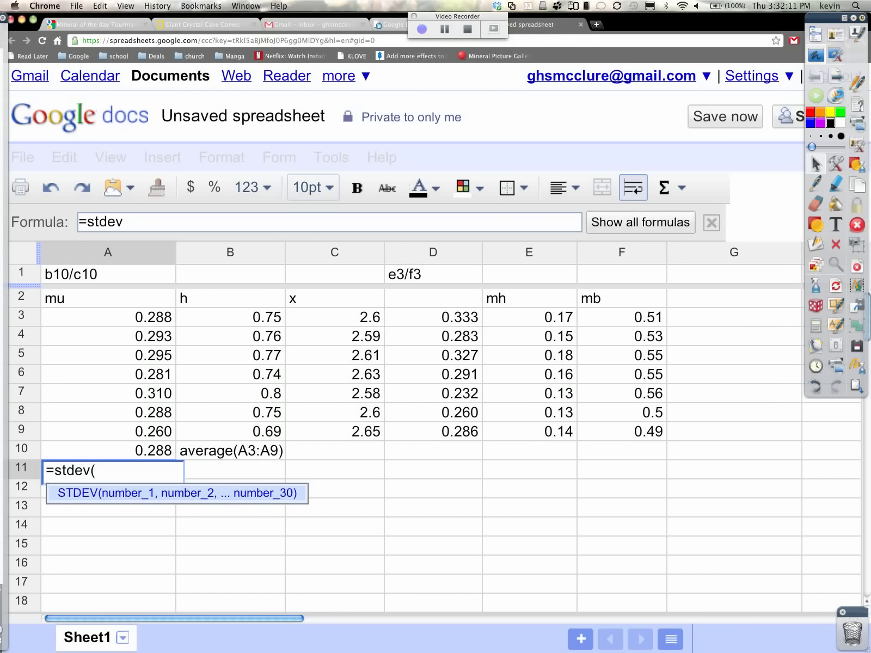
text(A3:A10)
key(Return)
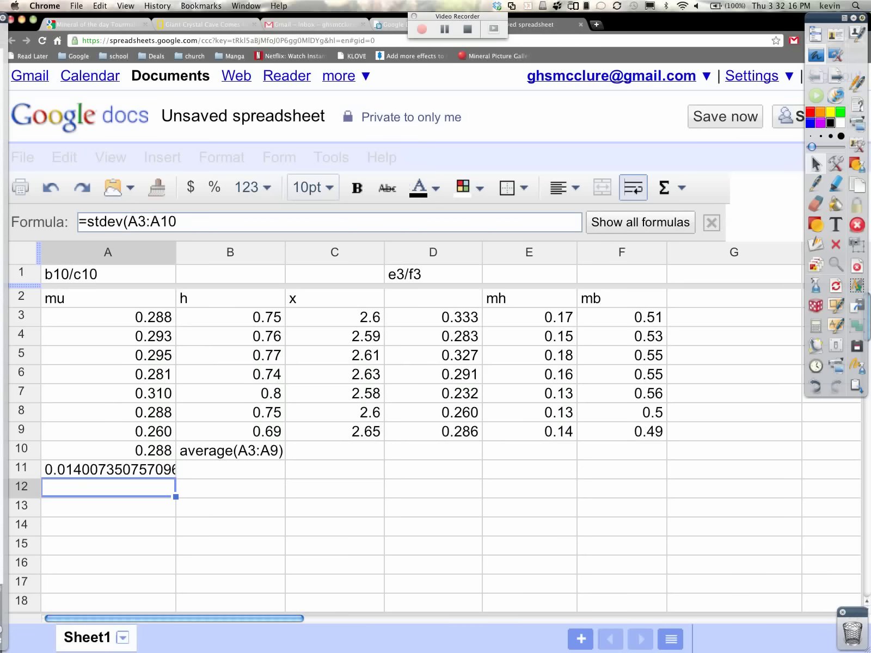
key(Up)
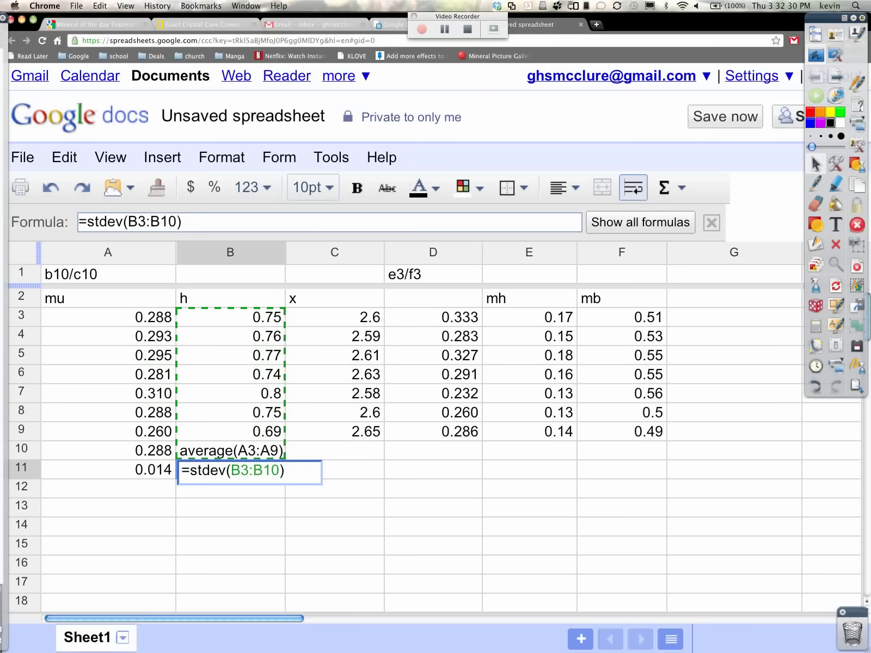
Leave stdev(B3:B10) as a plain-text note in B11 and switch to the ActivInspire flipchart
key(Return)
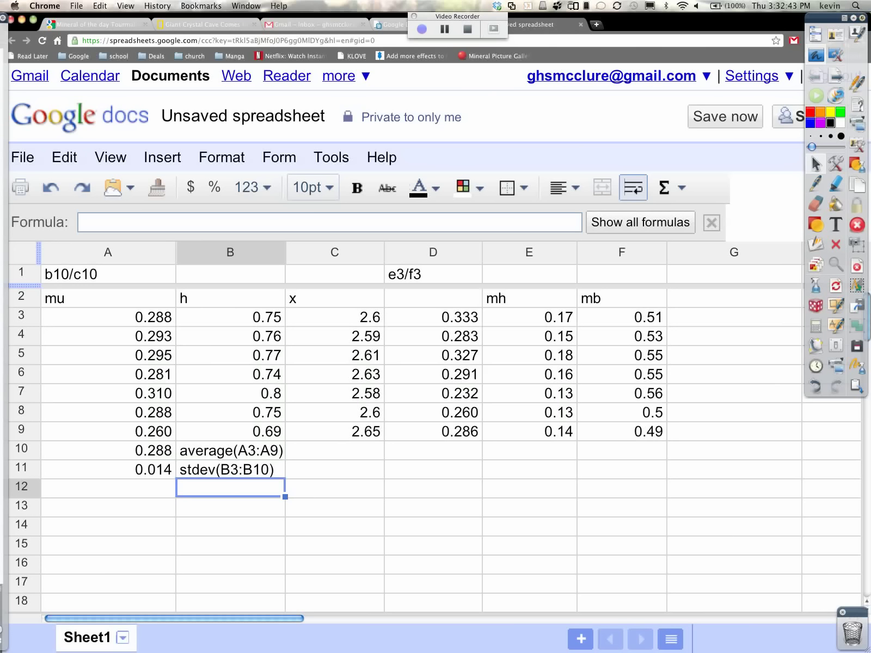
key(super+Tab)
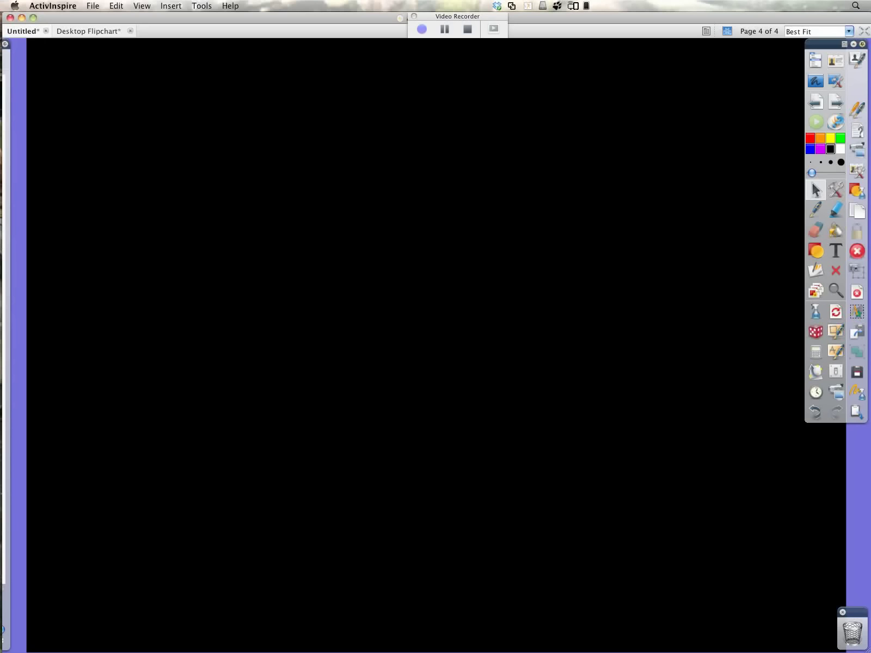
Handwrite the equation μ = m_h / m_B in white pen near the top of the black flipchart page
click(815, 209)
click(840, 149)
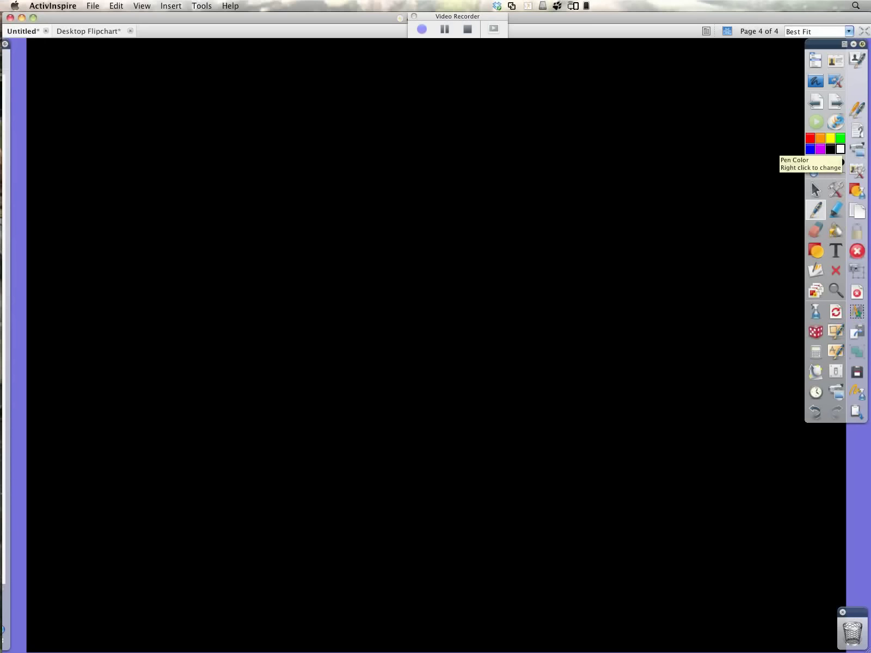
drag(175, 173, 211, 140)
drag(209, 159, 217, 179)
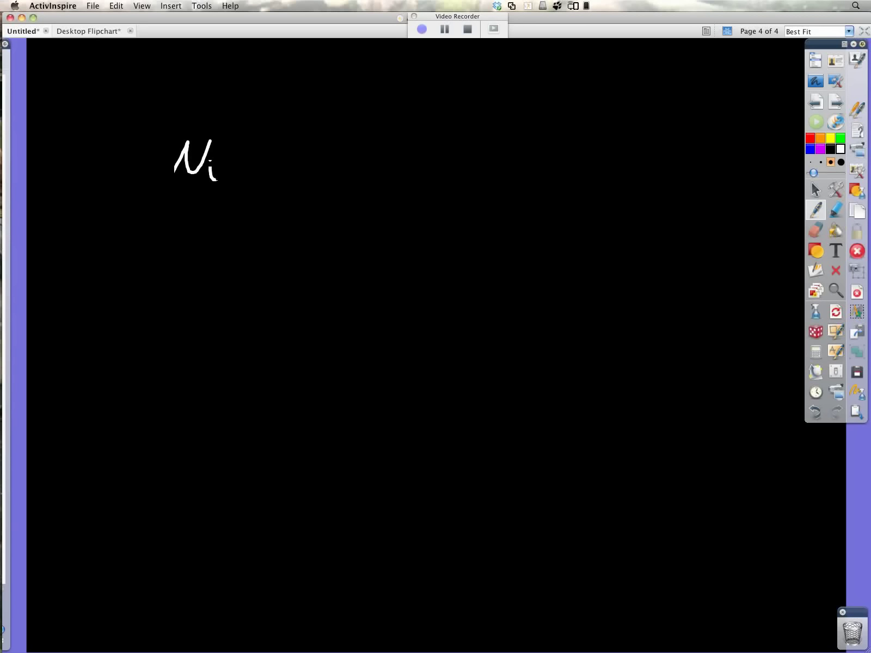
drag(174, 171, 143, 213)
drag(249, 148, 268, 148)
drag(250, 173, 275, 168)
mouse_move(306, 110)
mouse_down()
mouse_move(311, 147)
mouse_move(339, 142)
mouse_up()
mouse_move(351, 126)
mouse_down()
mouse_move(352, 147)
mouse_move(365, 148)
mouse_up()
drag(292, 167, 385, 161)
mouse_move(305, 185)
mouse_down()
mouse_move(310, 226)
mouse_move(344, 219)
mouse_move(365, 237)
mouse_up()
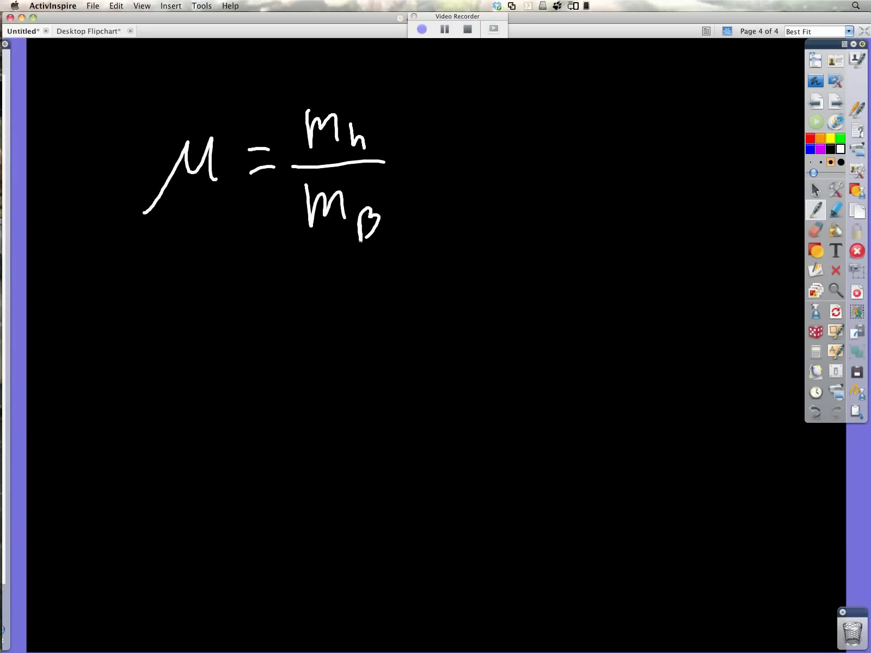
Add the uncertainties ± 1g beside m_h and ± 0.01g beside m_B in the handwritten fraction
drag(399, 106, 400, 129)
mouse_move(388, 115)
mouse_down()
mouse_move(407, 112)
mouse_move(409, 137)
mouse_move(435, 136)
mouse_up()
mouse_move(425, 137)
mouse_down()
mouse_move(441, 135)
mouse_move(452, 150)
mouse_move(466, 132)
mouse_up()
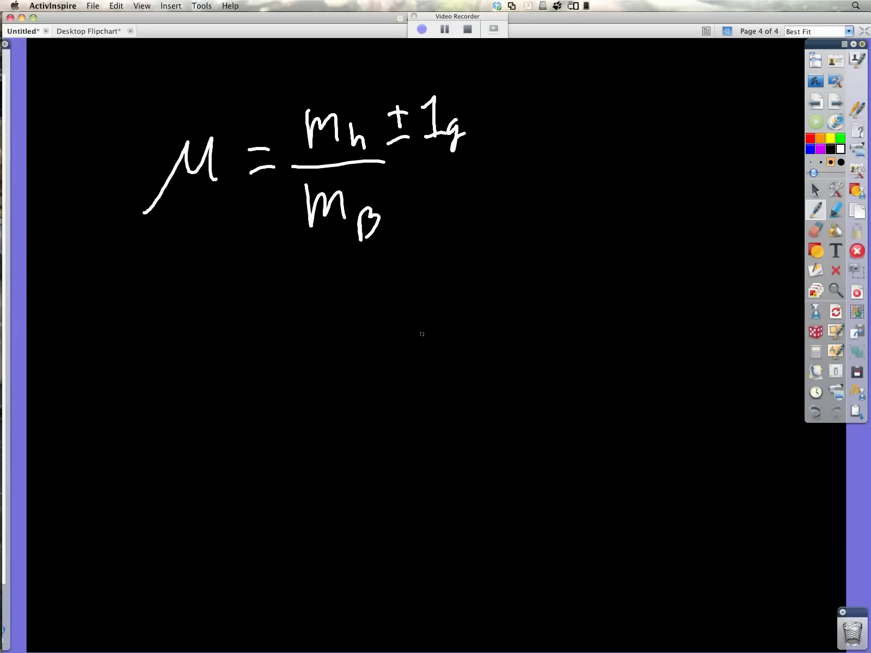
drag(414, 195, 414, 209)
drag(406, 207, 422, 205)
drag(407, 225, 427, 219)
mouse_move(447, 198)
mouse_down()
mouse_move(443, 215)
mouse_move(478, 194)
mouse_move(494, 212)
mouse_up()
click(462, 213)
mouse_move(487, 210)
mouse_down()
mouse_move(505, 207)
mouse_move(516, 225)
mouse_move(533, 198)
mouse_up()
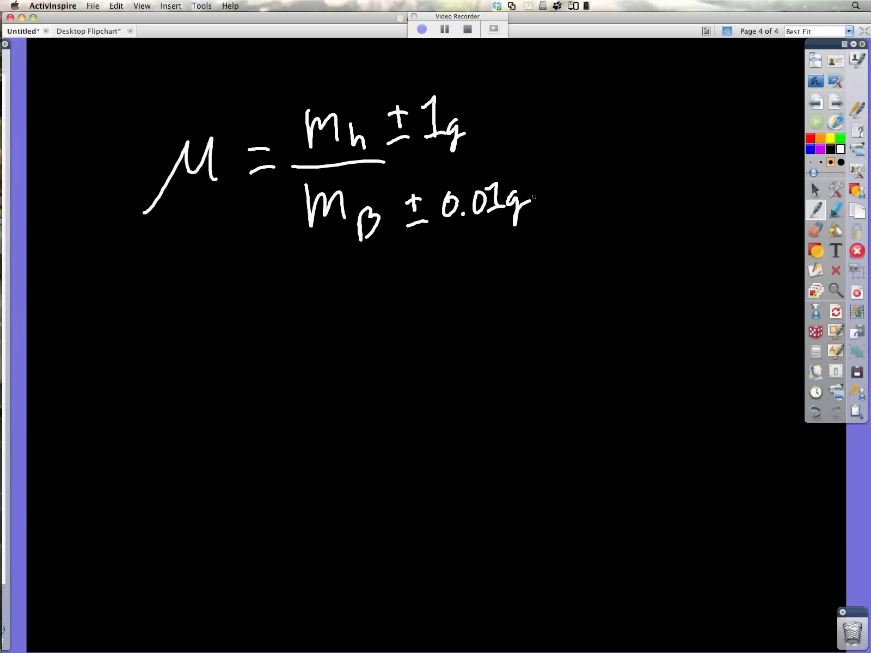
Handwrite the error propagation formula σ = √(σ_h² + σ_B²) below the μ equation
mouse_move(265, 363)
mouse_down()
mouse_move(295, 348)
mouse_move(313, 380)
mouse_up()
mouse_move(333, 405)
mouse_down()
mouse_move(343, 417)
mouse_move(401, 313)
mouse_move(700, 311)
mouse_up()
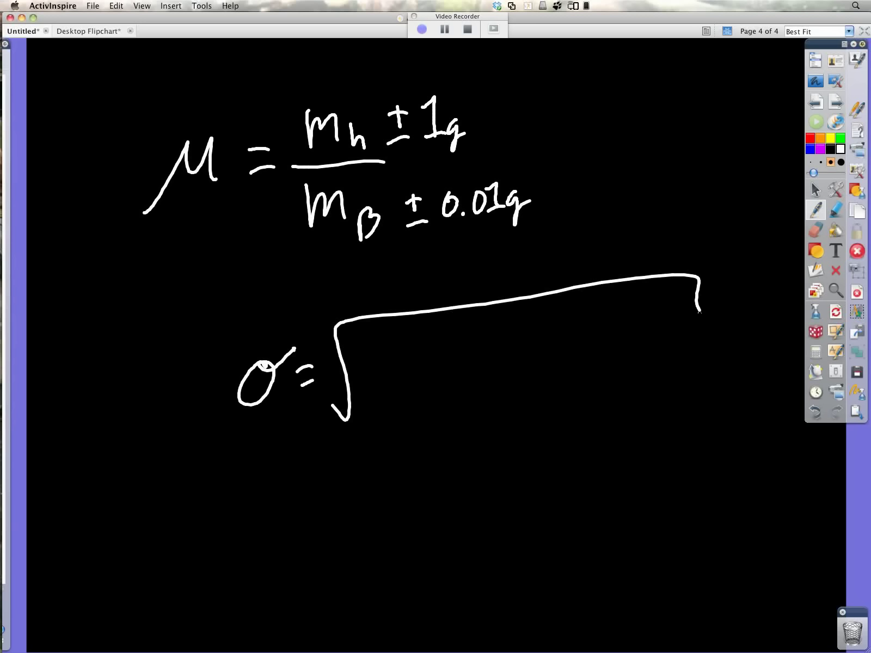
mouse_move(401, 355)
mouse_down()
mouse_move(387, 407)
mouse_move(419, 327)
mouse_up()
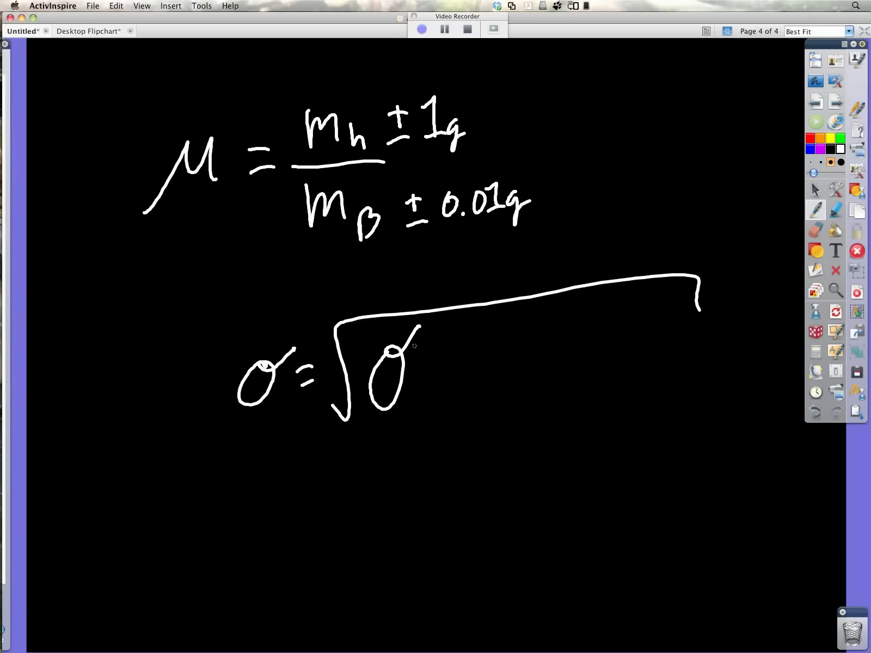
drag(409, 393, 424, 414)
drag(420, 329, 469, 361)
drag(461, 356, 486, 347)
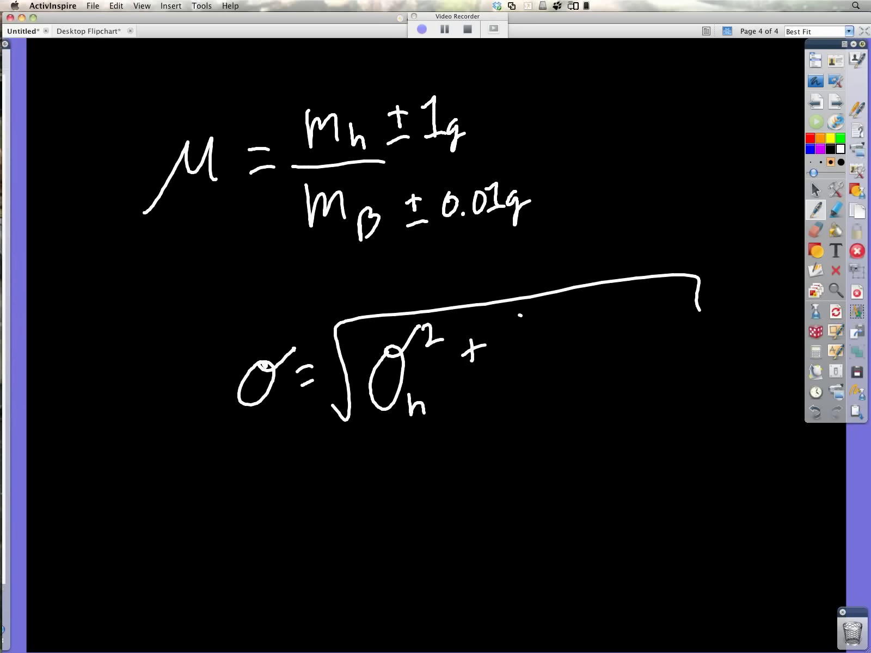
mouse_move(539, 327)
mouse_down()
mouse_move(524, 310)
mouse_move(555, 306)
mouse_up()
drag(545, 360, 544, 384)
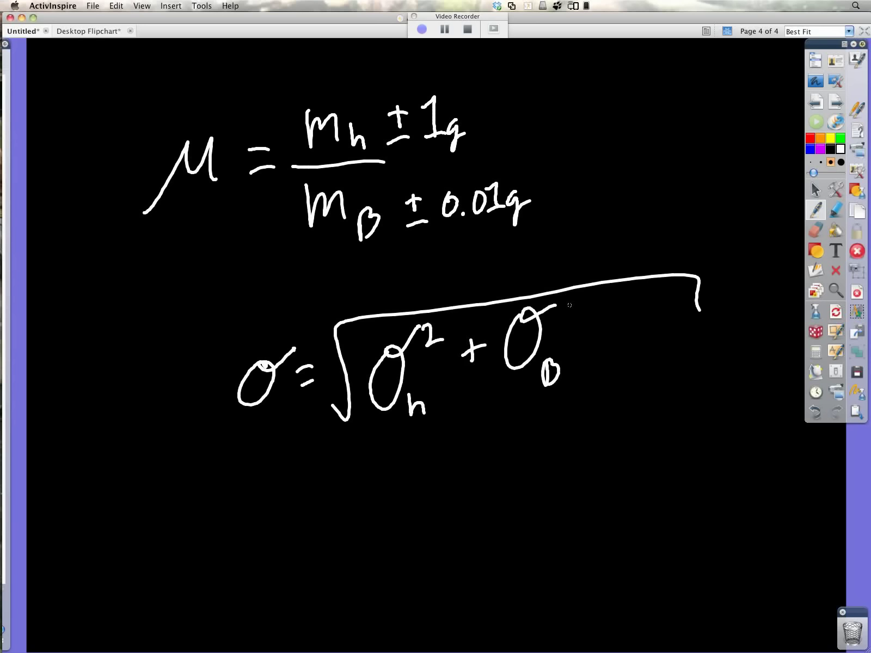
mouse_move(566, 297)
mouse_down()
mouse_move(569, 313)
mouse_move(590, 307)
mouse_up()
Handwrite σ_h = 1g / 16g in the page's upper right area, beside the μ equation
mouse_move(607, 69)
mouse_down()
mouse_move(603, 101)
mouse_move(633, 49)
mouse_up()
mouse_move(614, 117)
mouse_down()
mouse_move(677, 65)
mouse_move(679, 84)
mouse_up()
click(667, 63)
mouse_move(660, 84)
mouse_down()
mouse_move(695, 77)
mouse_move(722, 92)
mouse_up()
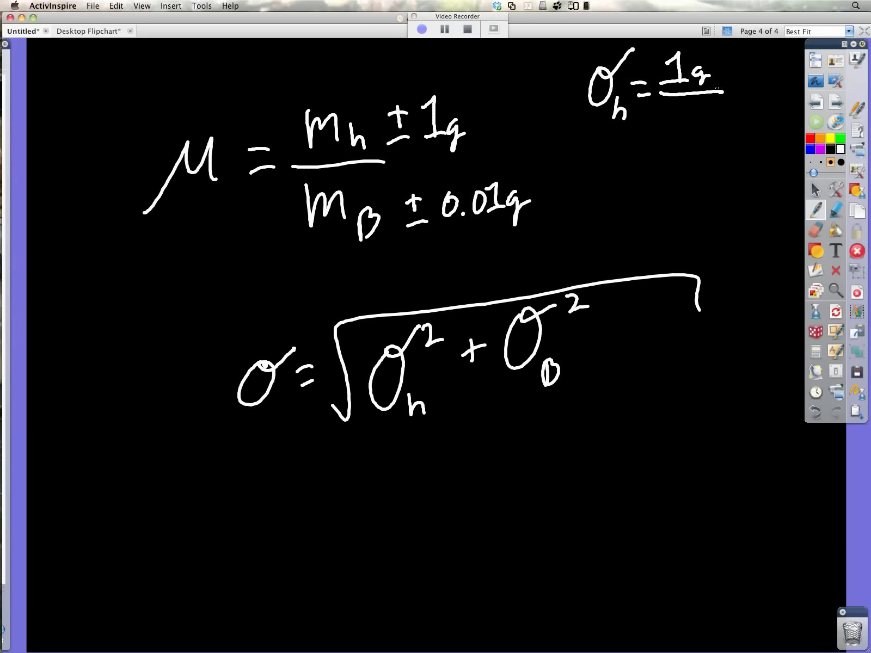
mouse_move(666, 104)
mouse_down()
mouse_move(664, 129)
mouse_move(681, 121)
mouse_move(702, 140)
mouse_up()
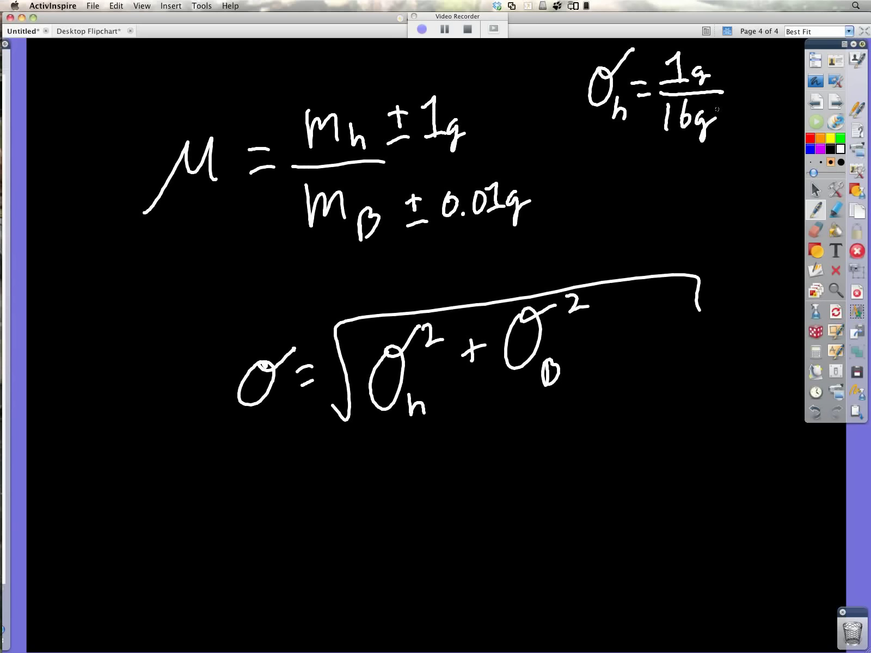
Handwrite σ_B = 0.01 / 60g directly below the σ_h expression
mouse_move(613, 180)
mouse_down()
mouse_move(627, 174)
mouse_move(618, 229)
mouse_up()
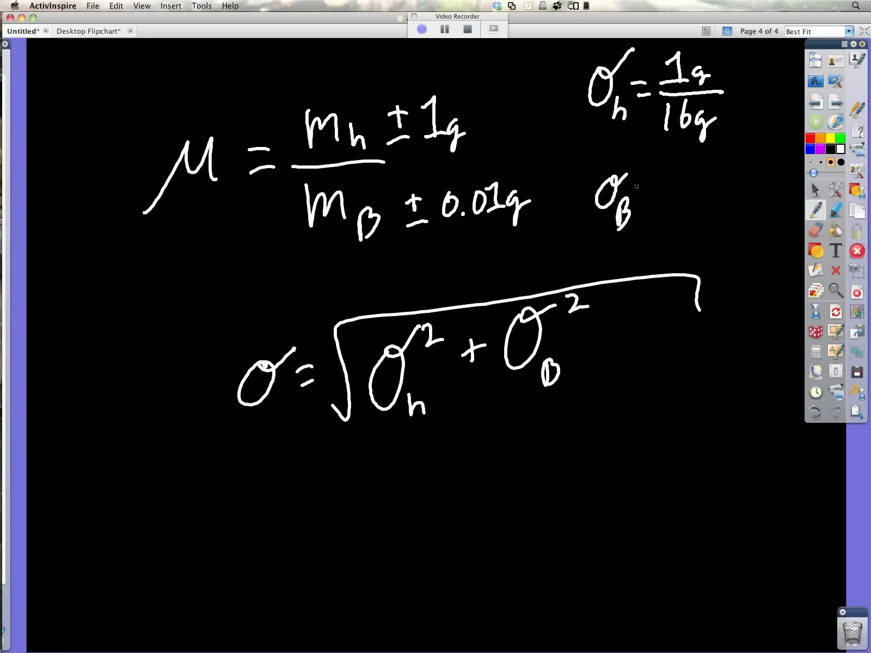
mouse_move(642, 187)
mouse_down()
mouse_move(657, 186)
mouse_move(657, 202)
mouse_up()
drag(680, 165, 681, 158)
click(687, 178)
mouse_move(703, 159)
mouse_down()
mouse_move(696, 175)
mouse_move(707, 156)
mouse_move(720, 178)
mouse_move(697, 188)
mouse_move(732, 187)
mouse_up()
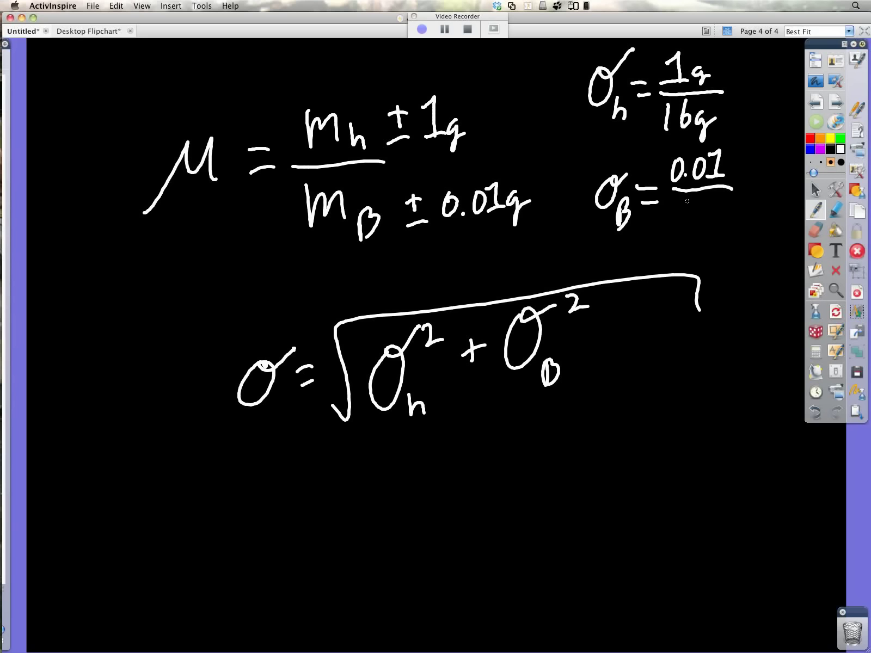
mouse_move(691, 197)
mouse_down()
mouse_move(690, 220)
mouse_move(686, 211)
mouse_up()
mouse_move(710, 203)
mouse_down()
mouse_move(723, 242)
mouse_move(741, 204)
mouse_up()
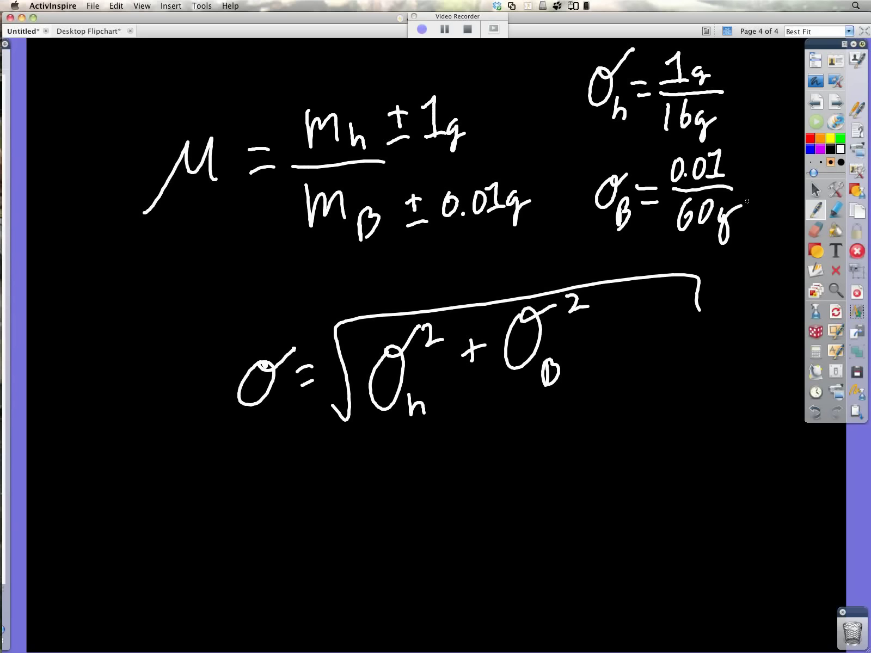
Add the factor (100%) after both the σ_h and σ_B fractions
drag(735, 65, 730, 108)
mouse_move(737, 86)
mouse_down()
mouse_move(737, 103)
mouse_move(745, 101)
mouse_up()
mouse_move(755, 83)
mouse_down()
mouse_move(754, 101)
mouse_move(773, 99)
mouse_up()
drag(772, 70, 774, 101)
mouse_move(741, 181)
mouse_down()
mouse_move(732, 204)
mouse_move(743, 199)
mouse_up()
drag(755, 179, 757, 180)
mouse_move(771, 174)
mouse_down()
mouse_move(778, 191)
mouse_move(770, 195)
mouse_up()
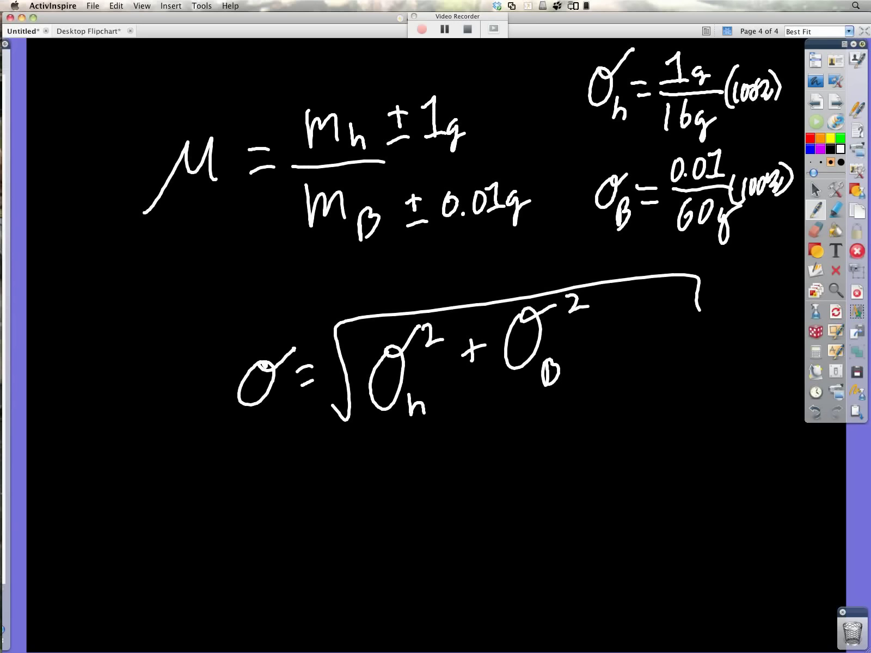
Switch to the Google Docs spreadsheet and copy the average and standard deviation formulas from A10:A11 into D10:D11
click(814, 189)
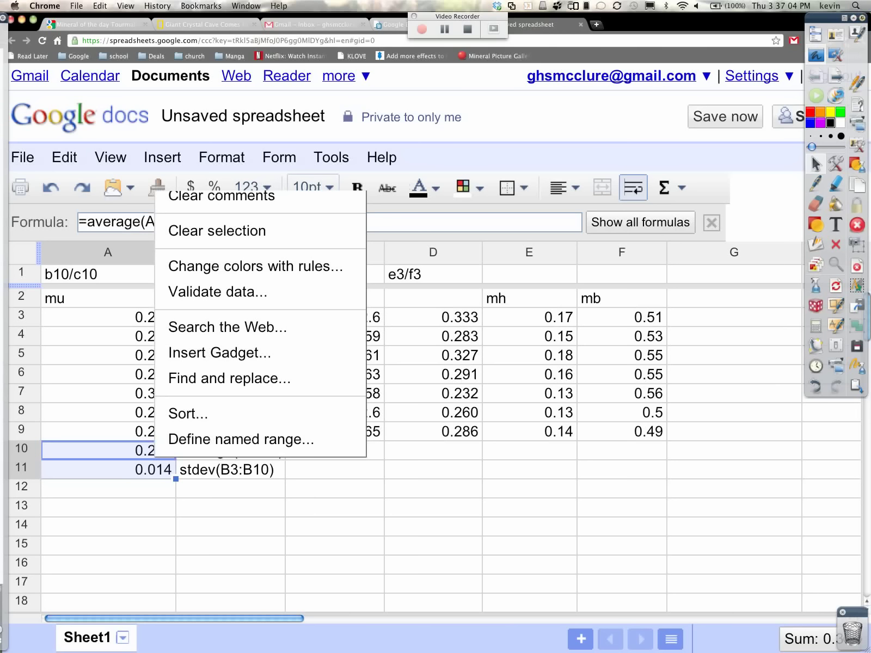
right_click(456, 457)
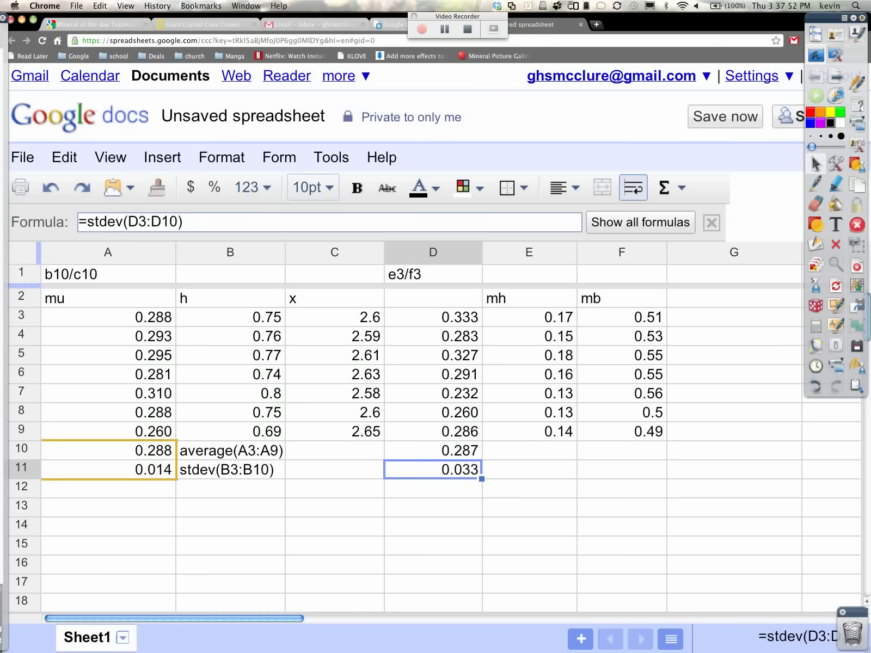
Annotate the spreadsheet in black pen with μ̄ = (μ_o + μ_m) / 2 below the column averages
click(815, 184)
drag(315, 507, 328, 492)
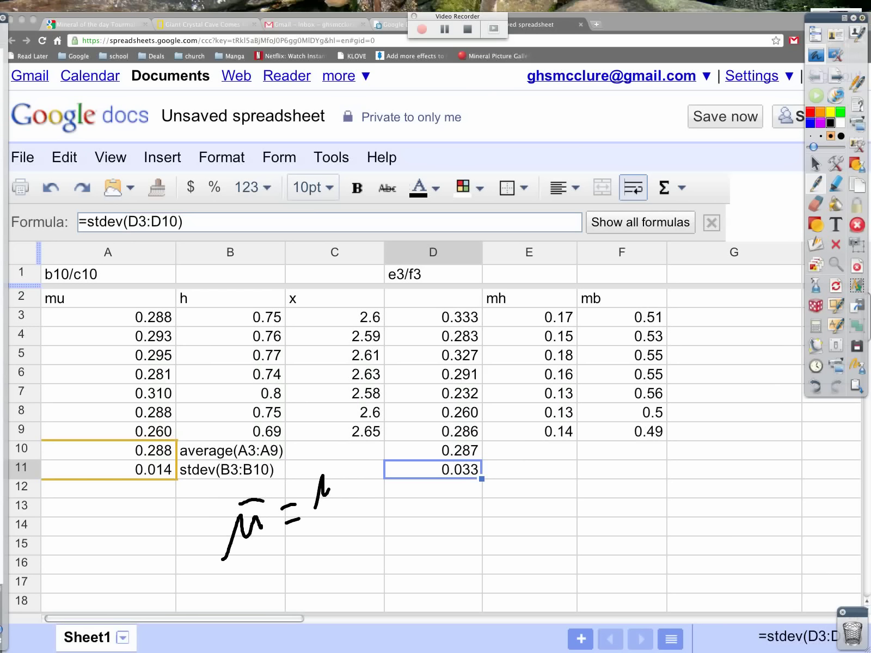
drag(322, 477, 332, 494)
drag(341, 492, 345, 494)
drag(356, 471, 357, 485)
drag(350, 479, 362, 478)
drag(371, 492, 405, 474)
drag(321, 520, 397, 494)
drag(353, 522, 375, 537)
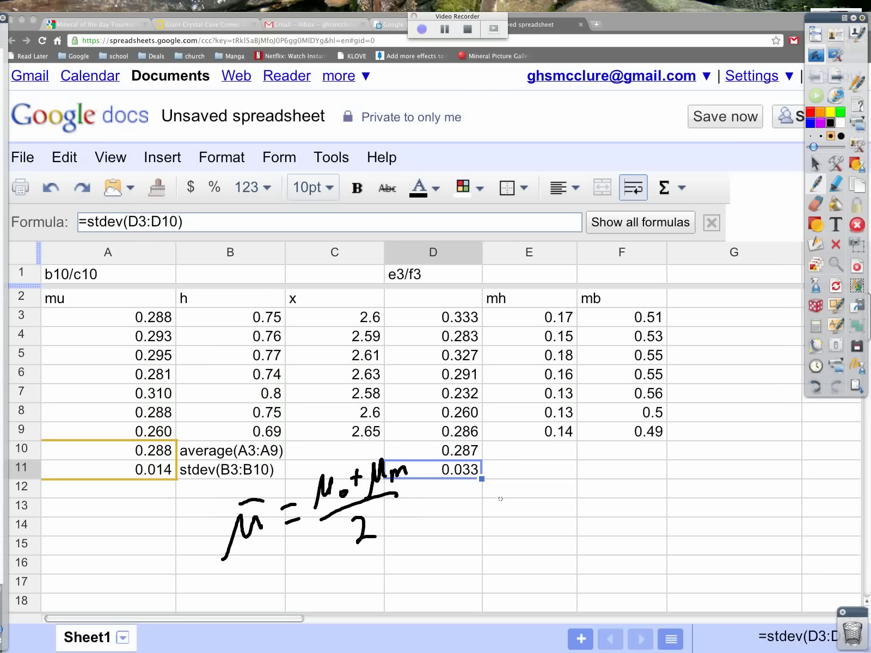
Handwrite the relative deviation formula D_R = |O − m| / m (100%) to the right of the mean equation
mouse_move(499, 497)
mouse_down()
mouse_move(502, 530)
mouse_move(531, 527)
mouse_move(537, 535)
mouse_up()
drag(537, 511, 553, 506)
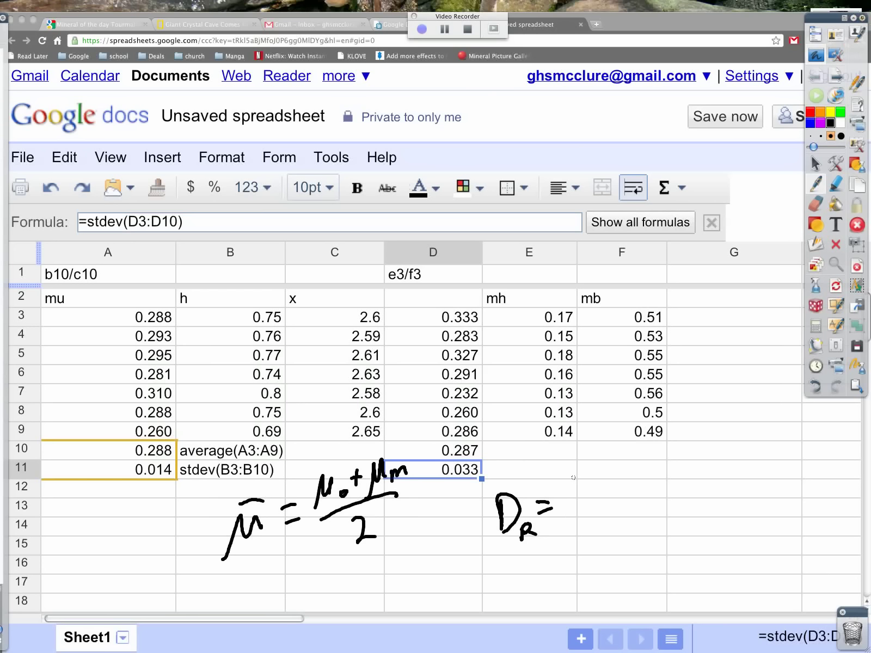
mouse_move(563, 458)
mouse_down()
mouse_move(563, 514)
mouse_move(580, 467)
mouse_move(611, 475)
mouse_move(637, 462)
mouse_move(646, 479)
mouse_up()
drag(576, 519, 655, 493)
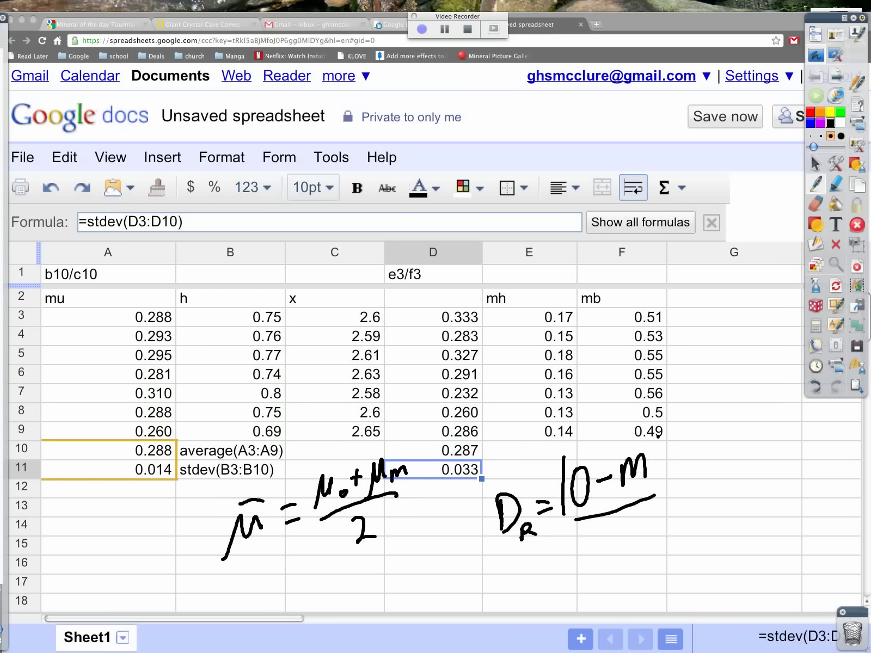
drag(658, 438, 656, 483)
mouse_move(597, 534)
mouse_down()
mouse_move(600, 566)
mouse_move(632, 555)
mouse_up()
drag(672, 463, 668, 504)
mouse_move(679, 478)
mouse_down()
mouse_move(682, 504)
mouse_move(691, 473)
mouse_up()
drag(702, 476, 750, 480)
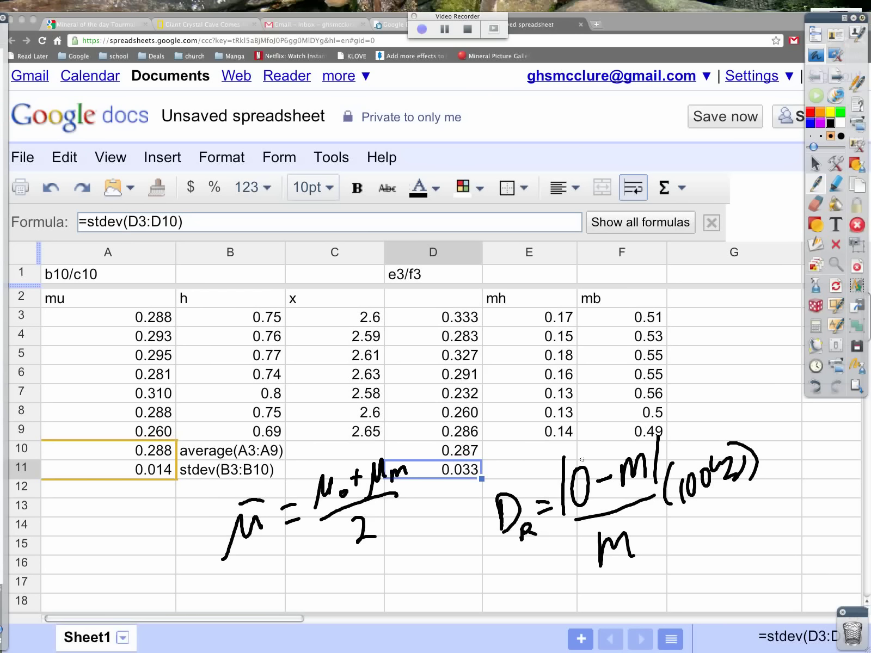
Handwrite the opening bracket and numerator .288 − .2875 above the D_R formula, over the mh and mb columns
click(527, 401)
mouse_move(541, 365)
mouse_down()
mouse_move(553, 385)
mouse_move(588, 348)
mouse_up()
drag(502, 363, 528, 449)
drag(605, 343, 623, 336)
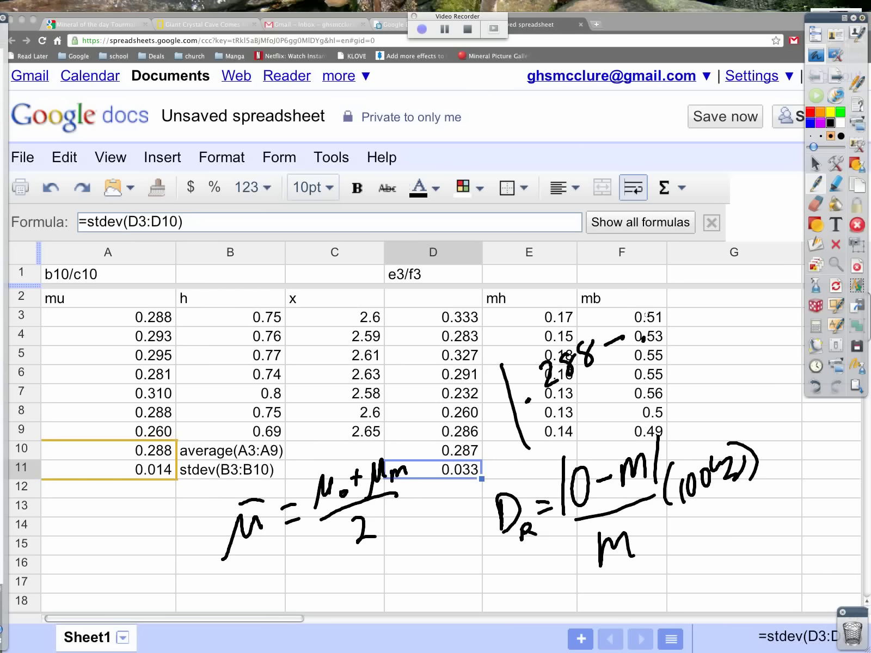
mouse_move(644, 313)
mouse_down()
mouse_move(650, 331)
mouse_move(666, 322)
mouse_move(666, 306)
mouse_move(687, 284)
mouse_move(692, 310)
mouse_up()
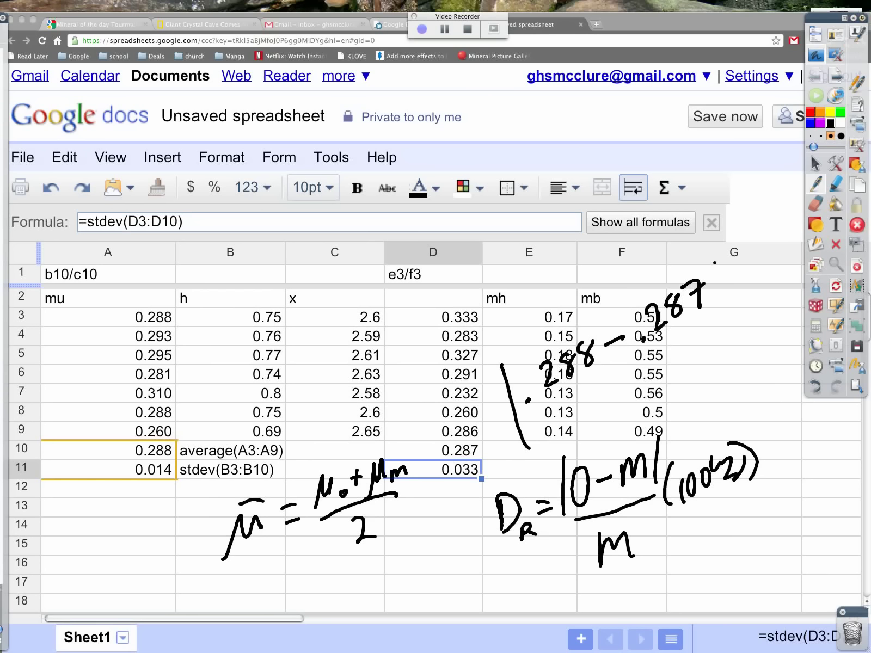
drag(714, 268, 713, 293)
drag(715, 266, 725, 262)
Complete the handwritten calculation with a fraction line, the denominator .2875, a closing bracket and the factor 100%
drag(531, 412, 749, 289)
click(614, 401)
mouse_move(621, 375)
mouse_down()
mouse_move(642, 384)
mouse_move(652, 353)
mouse_move(661, 368)
mouse_up()
drag(690, 335, 680, 357)
drag(715, 251, 741, 334)
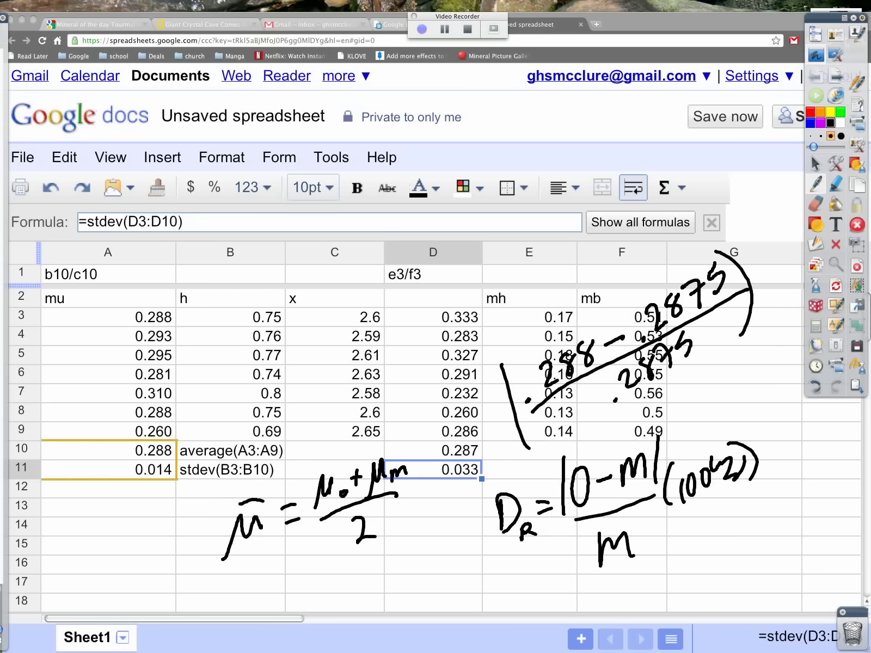
drag(726, 248, 761, 313)
drag(754, 258, 752, 273)
drag(761, 259, 768, 243)
mouse_move(775, 242)
mouse_down()
mouse_move(784, 233)
mouse_move(790, 252)
mouse_up()
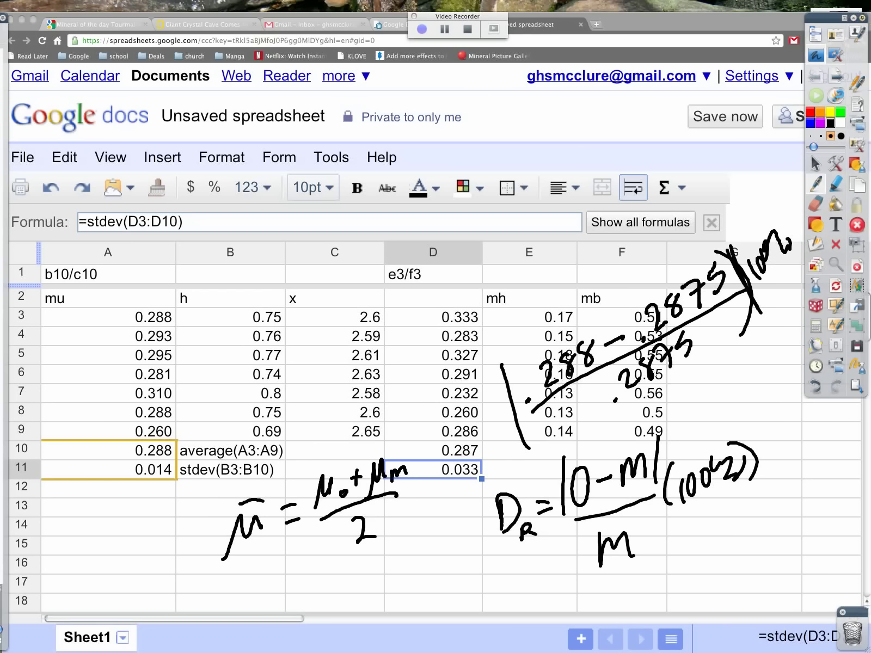
Write the result = 0.173% beside the D_R formula and circle it
drag(660, 550, 690, 543)
drag(672, 566, 690, 560)
click(728, 544)
drag(712, 524, 738, 544)
drag(745, 509, 760, 542)
mouse_move(770, 486)
mouse_down()
mouse_move(792, 496)
mouse_move(780, 528)
mouse_up()
drag(810, 460, 810, 480)
mouse_move(831, 454)
mouse_down()
mouse_move(814, 500)
mouse_move(833, 504)
mouse_up()
mouse_move(850, 433)
mouse_down()
mouse_move(675, 587)
mouse_move(846, 490)
mouse_move(854, 438)
mouse_up()
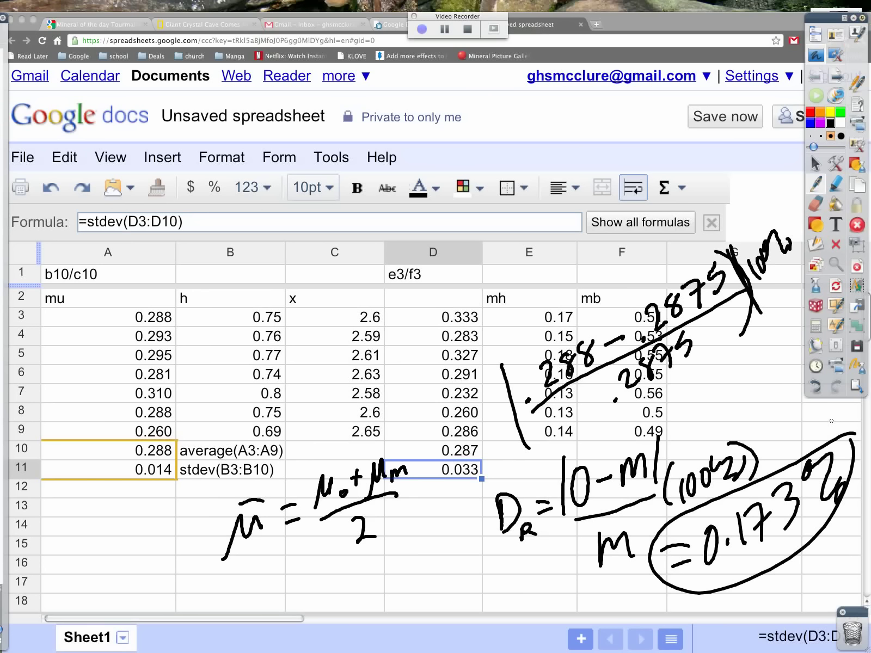
Label column A as μ_o and column D as μ_m by hand in the header row
drag(85, 314, 105, 311)
drag(109, 305, 122, 300)
mouse_move(396, 323)
mouse_down()
mouse_move(409, 301)
mouse_move(448, 315)
mouse_up()
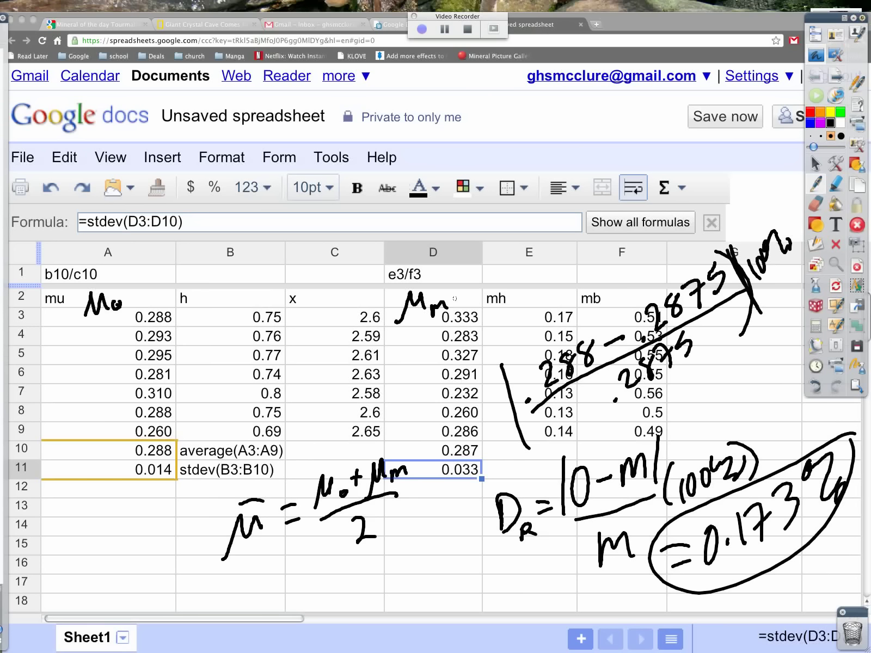